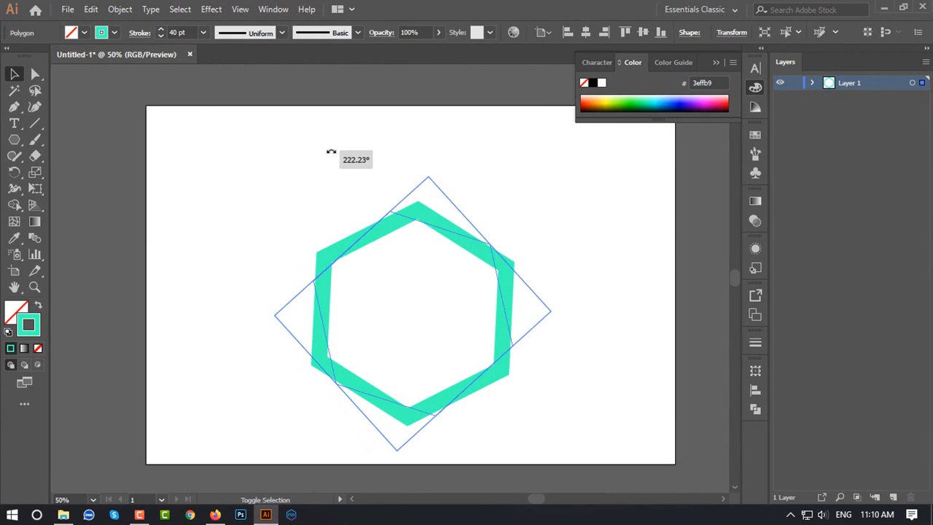
Rotate the tilted hexagon upright so one corner points straight up, and reduce its size near the artboard's centre.
click(595, 337)
scroll(573, 425, up, 2)
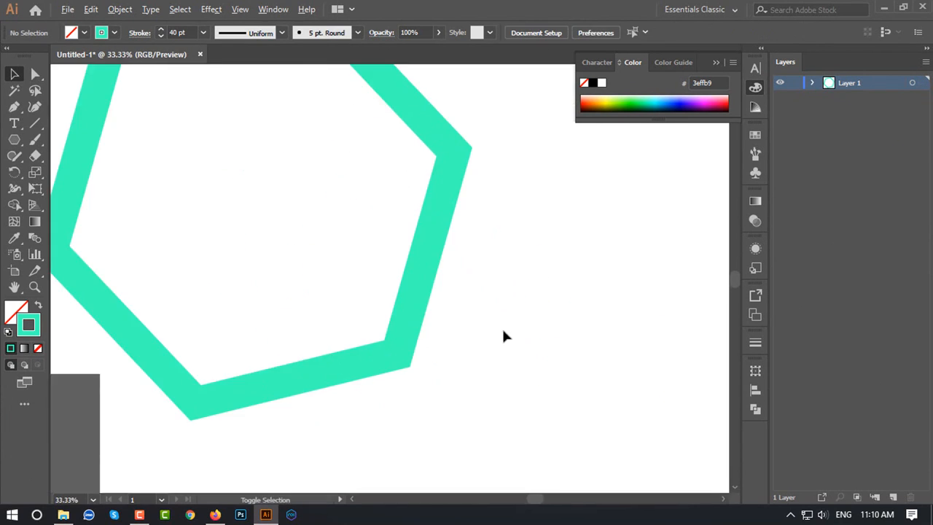
scroll(502, 332, down, 3)
click(484, 290)
drag(491, 266, 419, 153)
drag(426, 223, 416, 200)
scroll(423, 219, up, 2)
scroll(423, 219, down, 1)
drag(496, 388, 482, 373)
click(490, 320)
click(423, 362)
Set the hexagon's stroke weight to 80 pt.
key(ctrl+c)
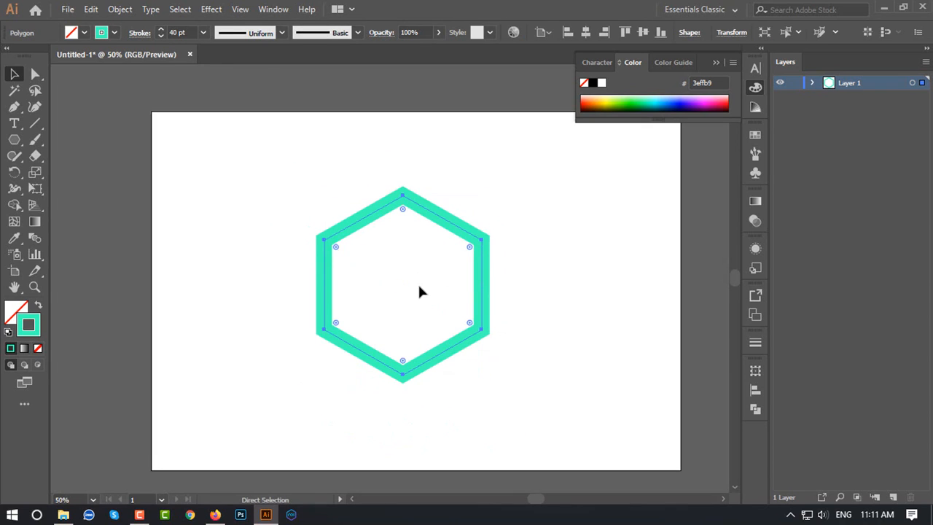
click(203, 33)
click(210, 348)
click(500, 411)
Duplicate the hexagon in place, scaling the copy down about its centre and swapping its fill and stroke to make it solid.
click(437, 355)
key(ctrl+c)
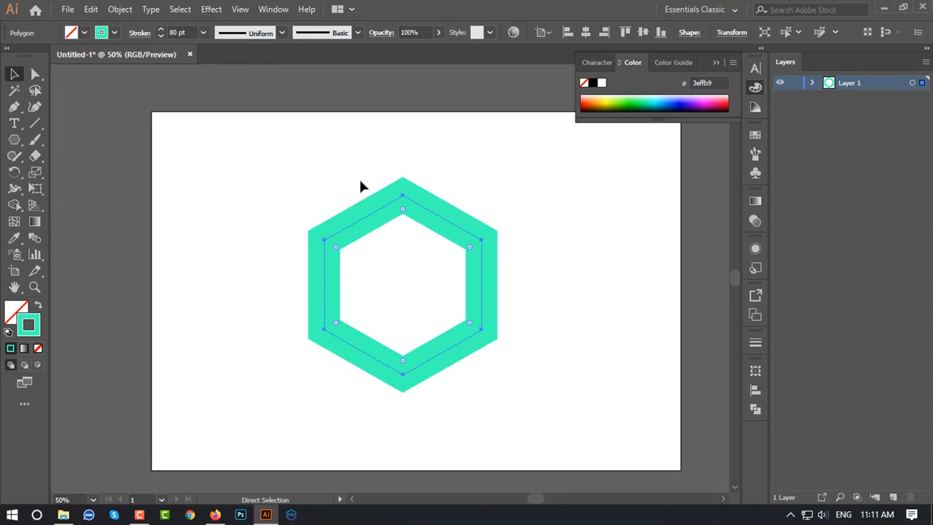
key(ctrl+f)
drag(482, 374, 439, 326)
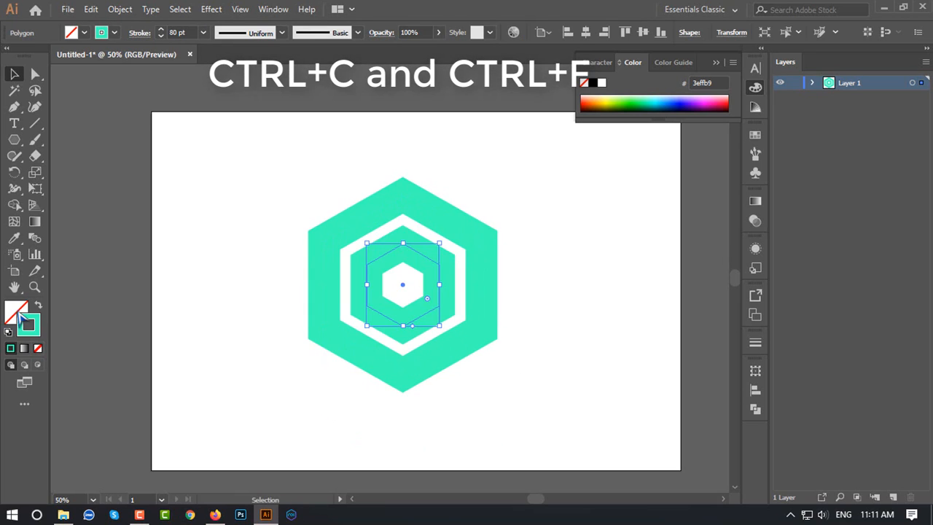
key(shift+x)
scroll(475, 294, down, 3)
scroll(461, 304, up, 3)
click(552, 305)
Expand the outer hexagon's stroke into a filled ring shape.
scroll(597, 284, up, 1)
click(321, 244)
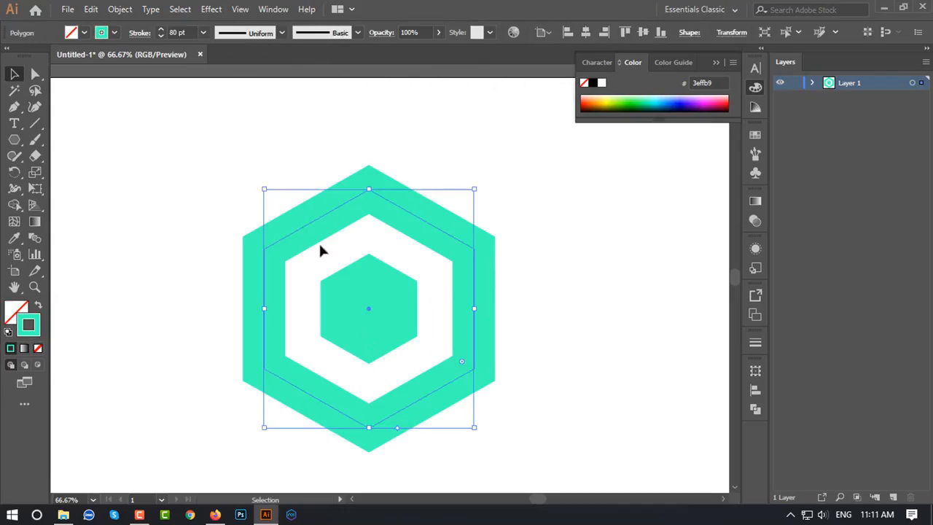
right_click(320, 243)
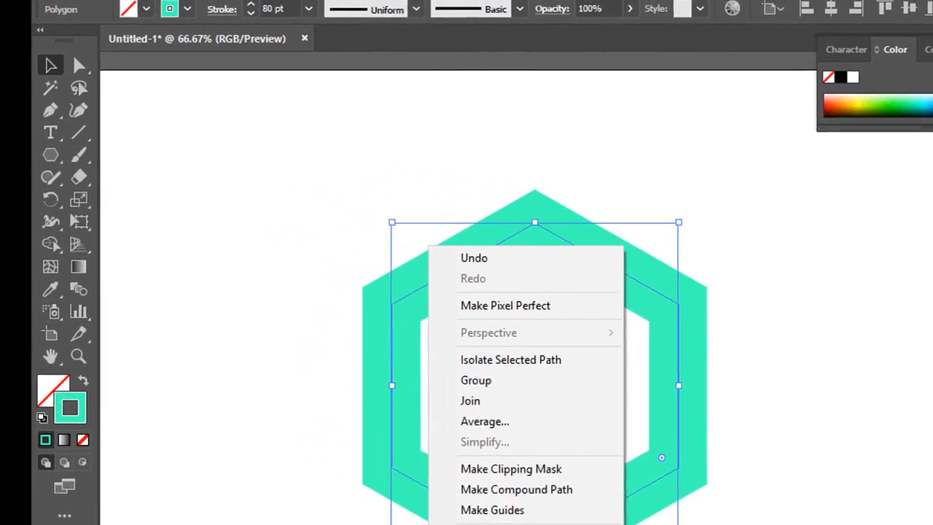
click(194, 0)
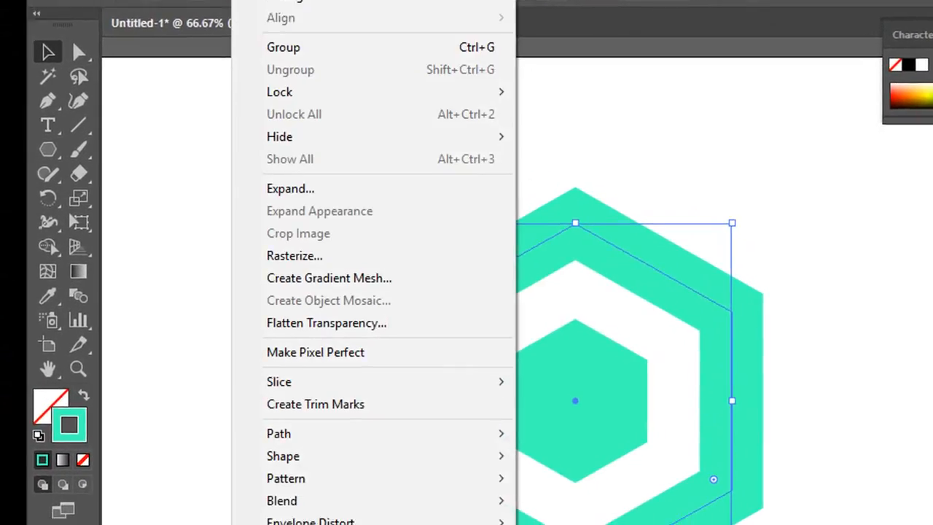
click(292, 188)
click(633, 431)
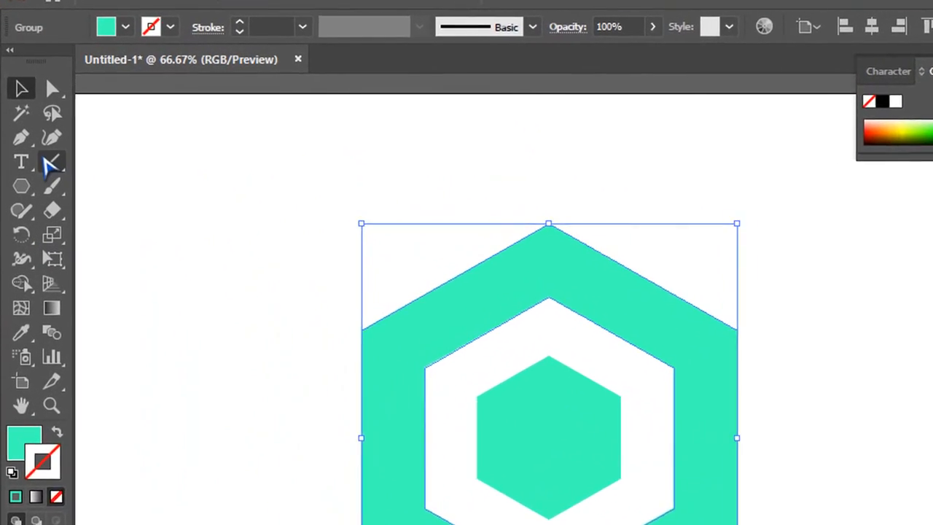
Draw a diagonal line across the ring's upper-right corner with the Line Segment tool.
click(34, 123)
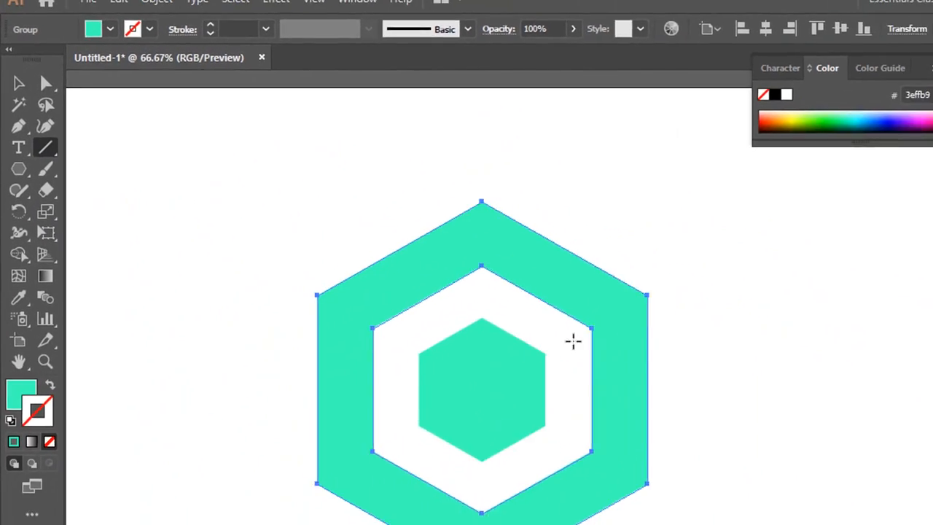
drag(748, 429, 914, 328)
scroll(859, 361, up, 5)
Adjust both endpoints of the diagonal line so it passes exactly through the ring's inner and outer upper-right corners.
click(34, 76)
scroll(109, 275, down, 4)
drag(105, 410, 101, 402)
scroll(625, 281, up, 7)
click(694, 201)
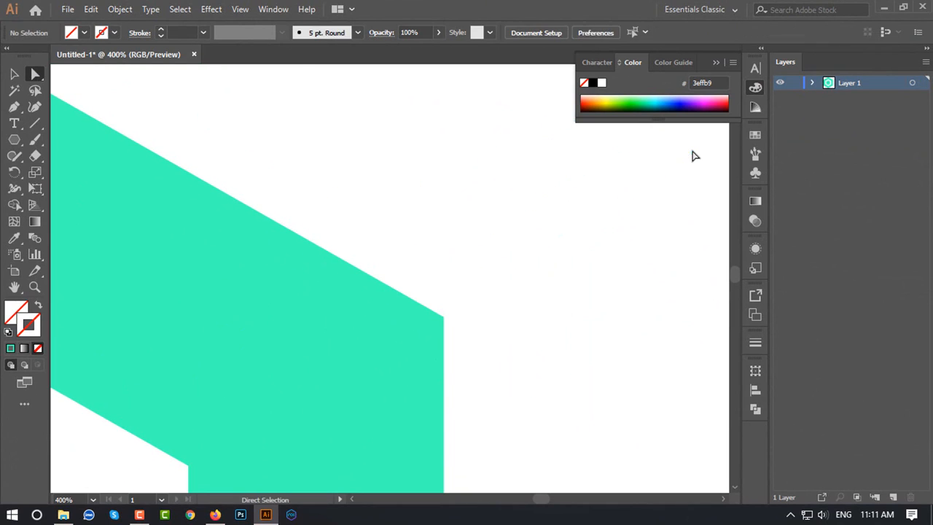
click(693, 154)
drag(695, 154, 700, 173)
scroll(438, 292, down, 2)
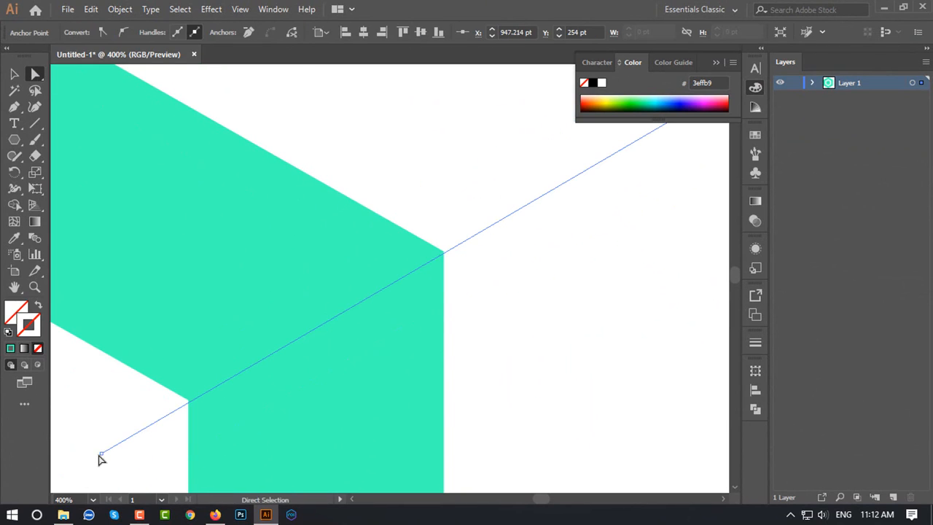
drag(100, 454, 98, 452)
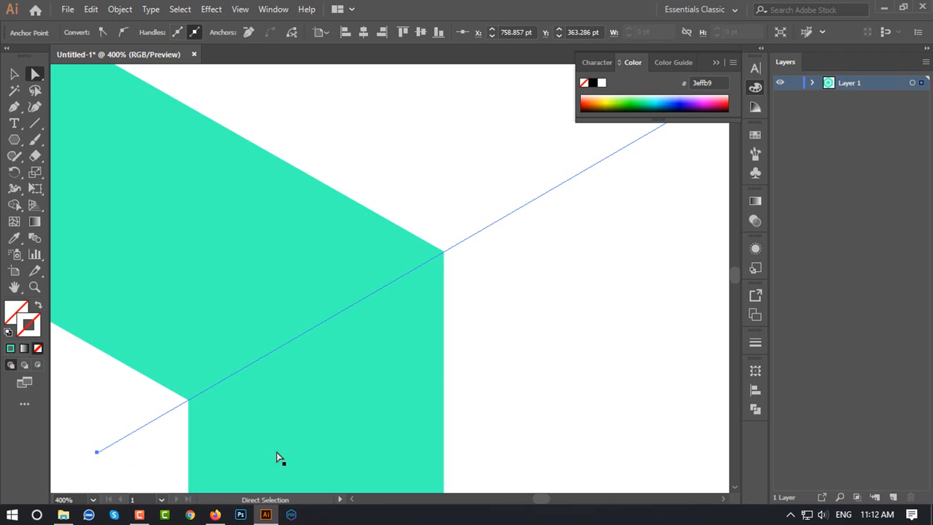
scroll(486, 259, down, 1)
scroll(487, 264, down, 3)
scroll(531, 271, down, 1)
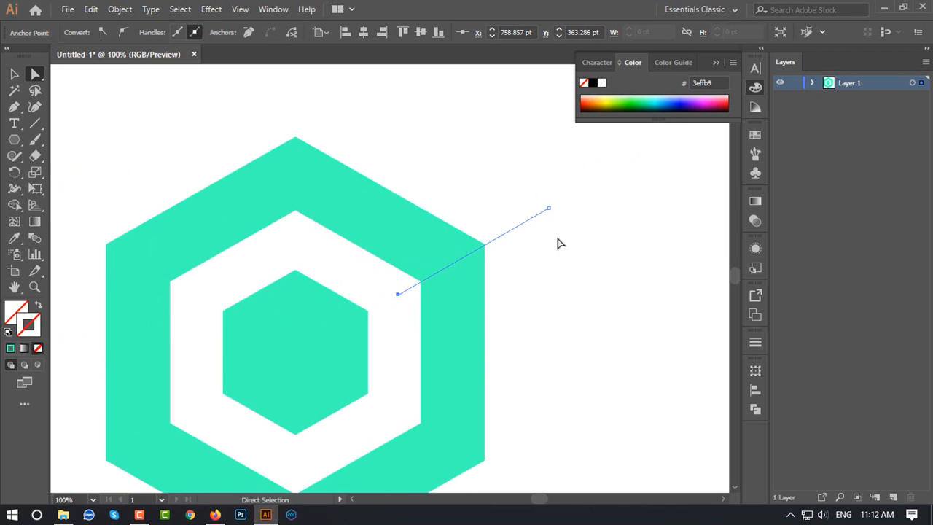
Apply the teal colour to the upper-right line's stroke and deselect it.
click(12, 349)
click(565, 263)
scroll(565, 263, down, 3)
scroll(531, 254, down, 1)
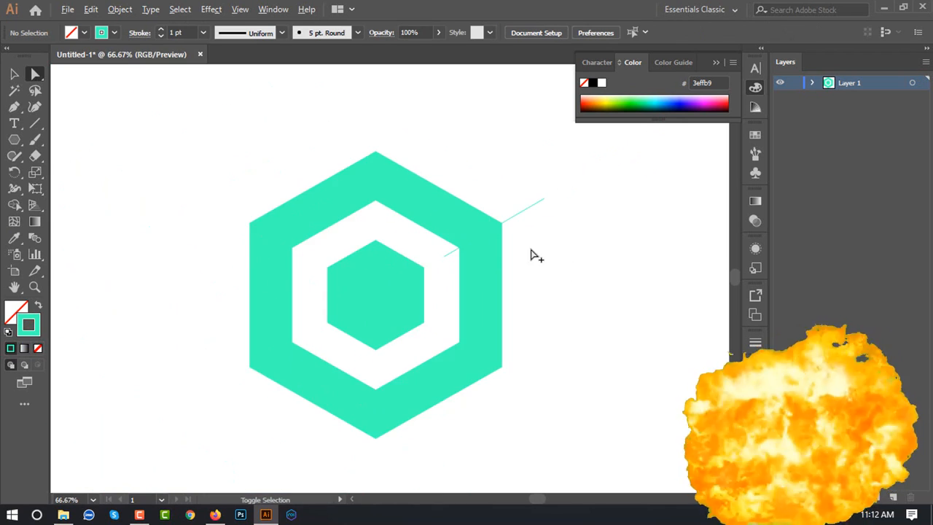
Show the rulers and try placing a horizontal guide above the hexagons.
key(ctrl+r)
mouse_move(288, 67)
mouse_down()
mouse_move(415, 177)
mouse_move(376, 139)
mouse_up()
key(ctrl+z)
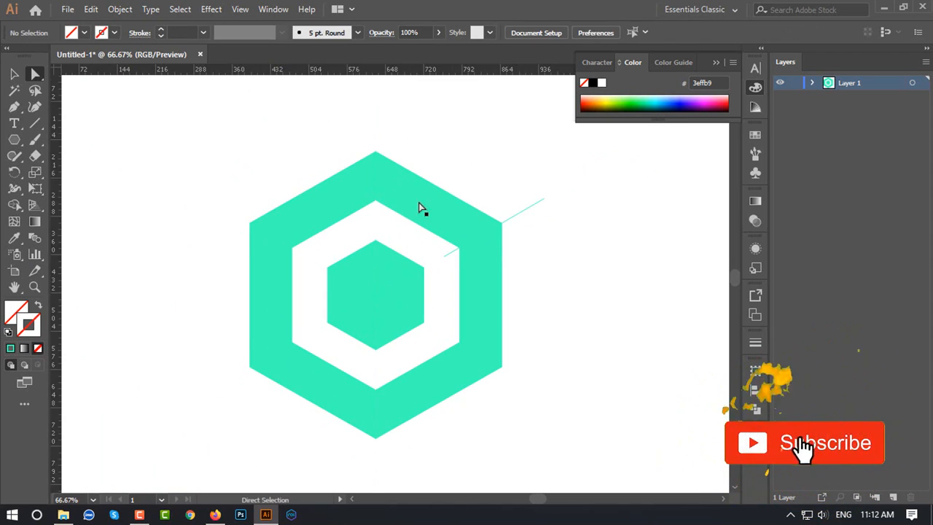
Add a second diagonal line across the ring's lower-right corner, with no stroke colour.
drag(538, 271, 508, 257)
scroll(513, 262, up, 1)
click(506, 161)
key(v)
mouse_move(481, 175)
mouse_down()
mouse_move(498, 314)
mouse_move(487, 301)
mouse_move(487, 432)
mouse_move(513, 428)
mouse_up()
scroll(395, 369, up, 2)
scroll(539, 415, up, 4)
scroll(538, 415, down, 2)
click(38, 347)
Move the inner end of the lower line so it runs through the ring's inner lower-right corner.
scroll(437, 361, up, 1)
drag(327, 335, 332, 334)
key(space)
drag(287, 341, 608, 440)
drag(81, 181, 156, 136)
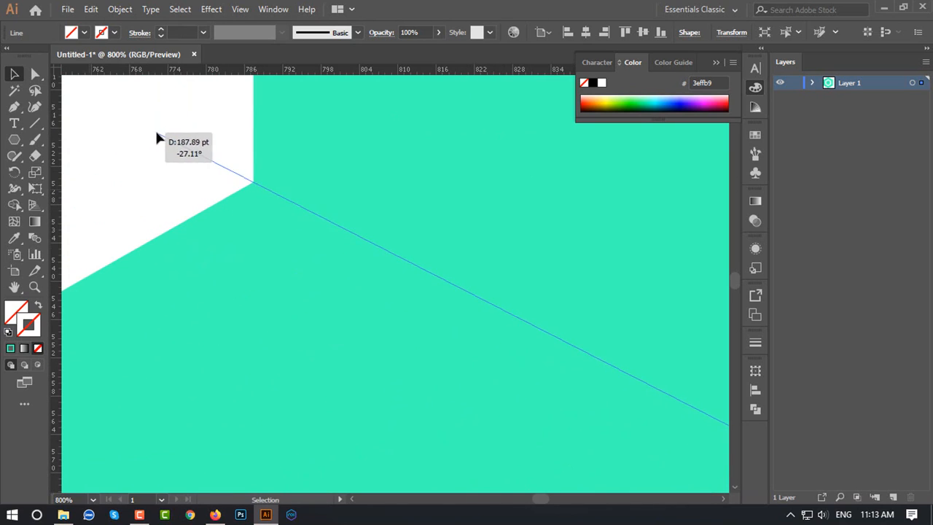
scroll(649, 359, down, 2)
scroll(648, 354, down, 2)
Refine both ends of the lower line so it meets the ring's outer and inner lower-right corners.
key(space)
drag(648, 353, 310, 251)
click(599, 375)
click(588, 370)
drag(599, 377, 594, 406)
scroll(594, 406, up, 2)
key(space)
drag(153, 290, 365, 360)
drag(277, 261, 274, 254)
key(space)
drag(545, 436, 498, 369)
key(Down)
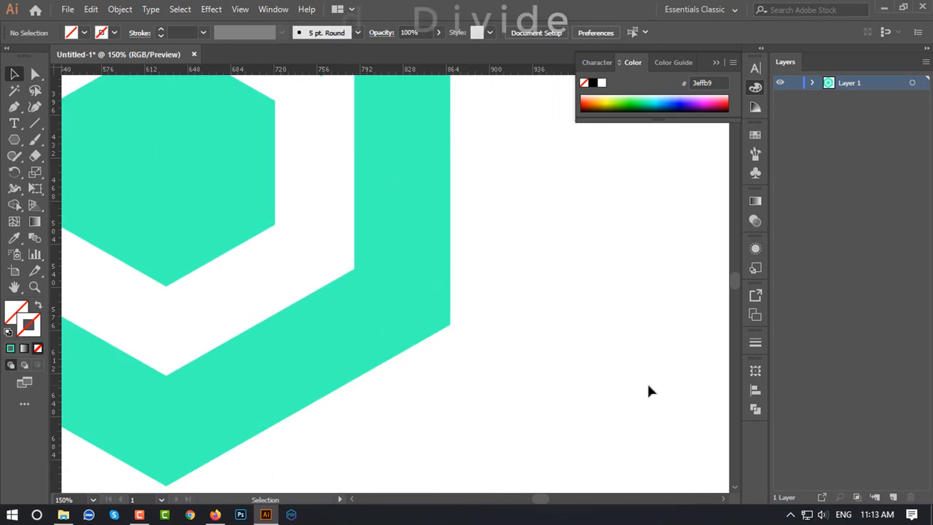
Apply the teal stroke colour to the lower-right line.
key(ctrl+minus)
key(ctrl+minus)
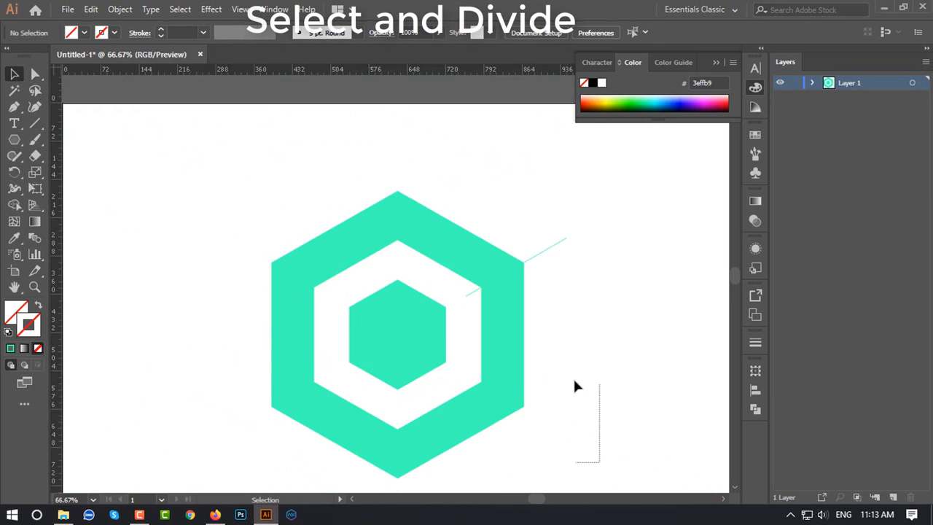
drag(585, 419, 546, 234)
scroll(272, 128, down, 1)
click(10, 347)
click(604, 336)
Select the ring with both diagonal lines and split it along them using Pathfinder Divide.
scroll(605, 336, up, 1)
drag(573, 450, 435, 152)
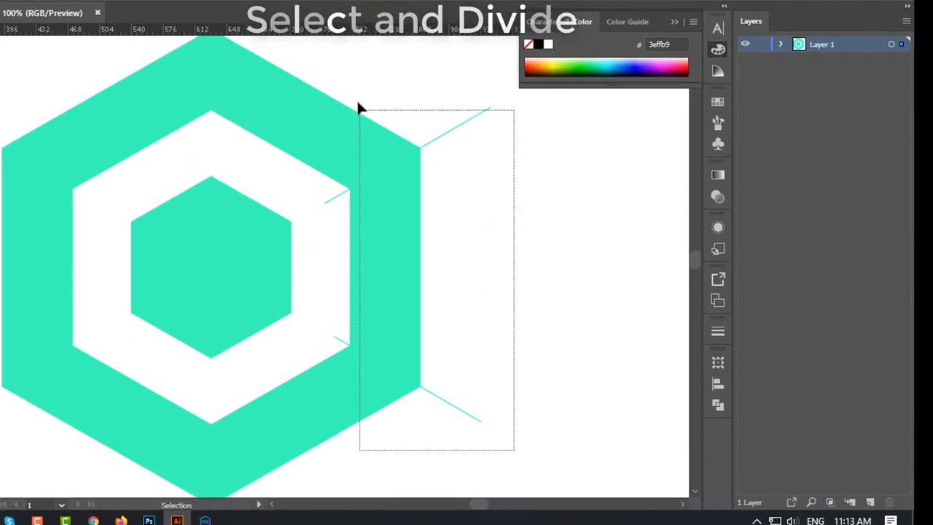
drag(369, 122, 368, 121)
click(722, 406)
click(550, 436)
Ungroup the divided pieces and delete the ring's vertical right-hand segment to leave a C shape.
right_click(398, 257)
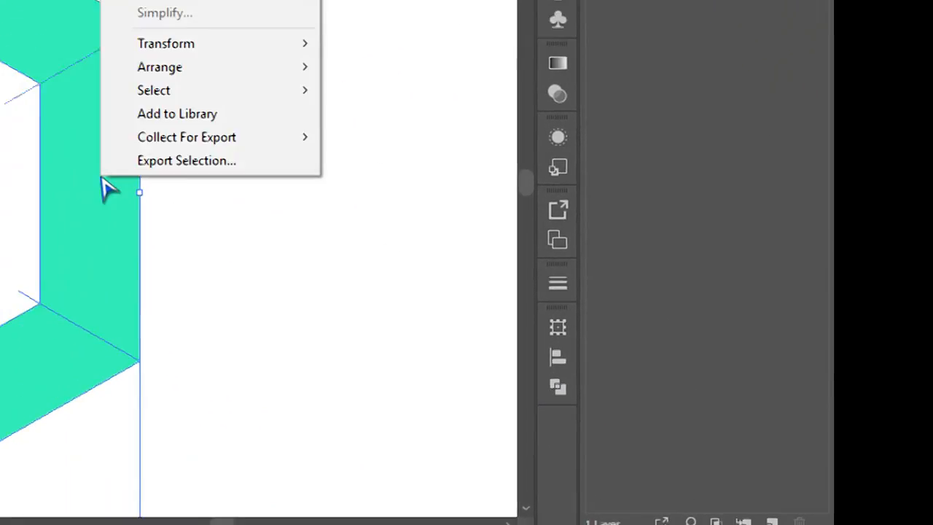
click(496, 151)
click(505, 251)
click(88, 148)
key(Delete)
key(ctrl+minus)
key(ctrl+minus)
key(ctrl+plus)
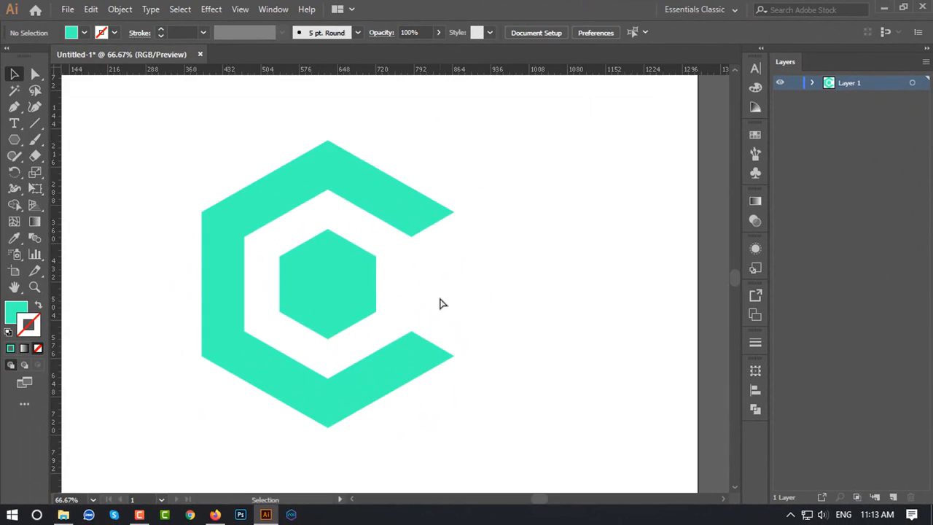
scroll(441, 298, up, 3)
scroll(456, 289, down, 2)
scroll(456, 290, up, 1)
click(331, 304)
click(408, 312)
click(350, 306)
click(540, 315)
scroll(541, 315, down, 3)
scroll(539, 319, down, 3)
scroll(540, 317, up, 3)
click(350, 302)
click(407, 320)
click(426, 386)
click(504, 307)
click(339, 311)
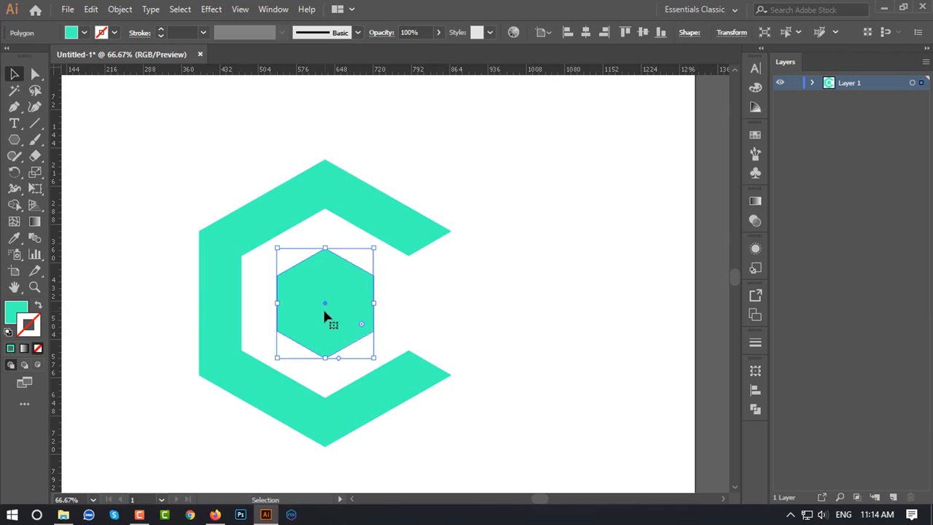
click(458, 294)
Draw a vertical line through the outer and inner top corners of the C shape.
scroll(281, 237, up, 3)
scroll(271, 221, down, 1)
scroll(298, 226, up, 3)
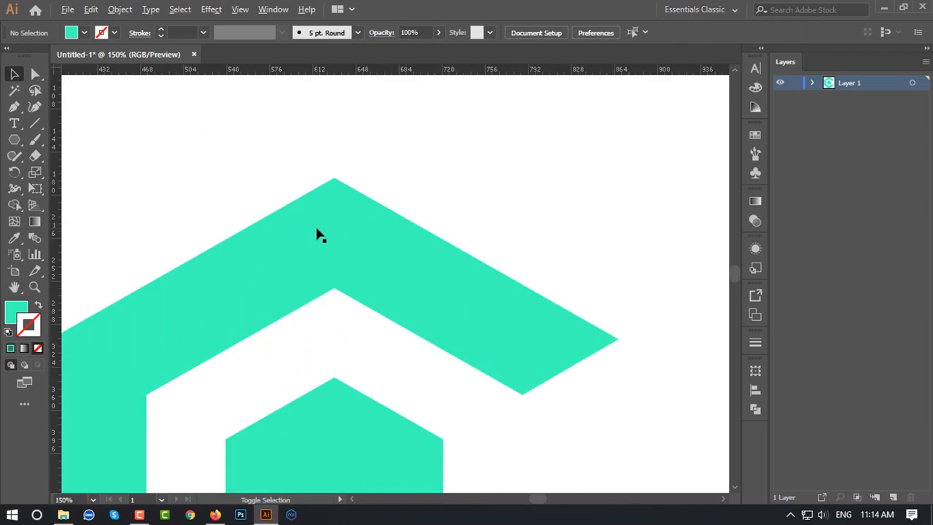
scroll(316, 228, down, 2)
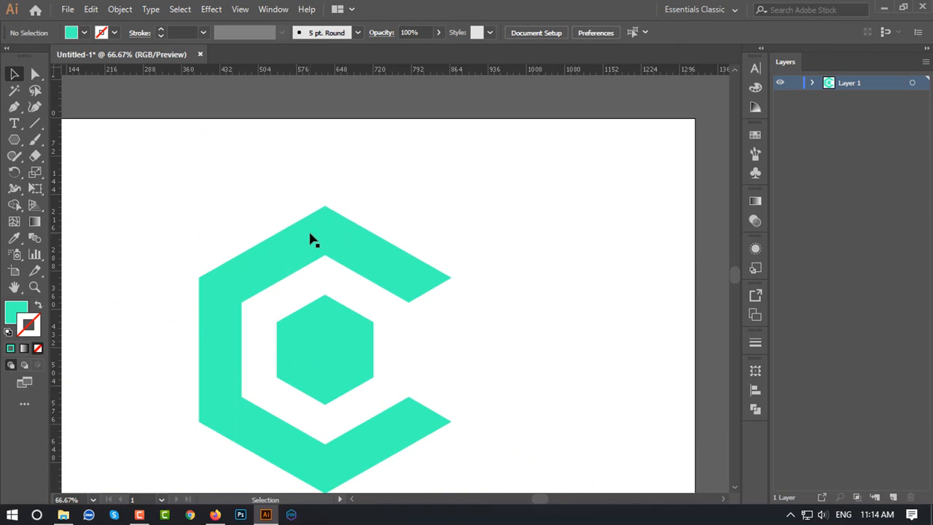
click(35, 122)
scroll(380, 213, up, 3)
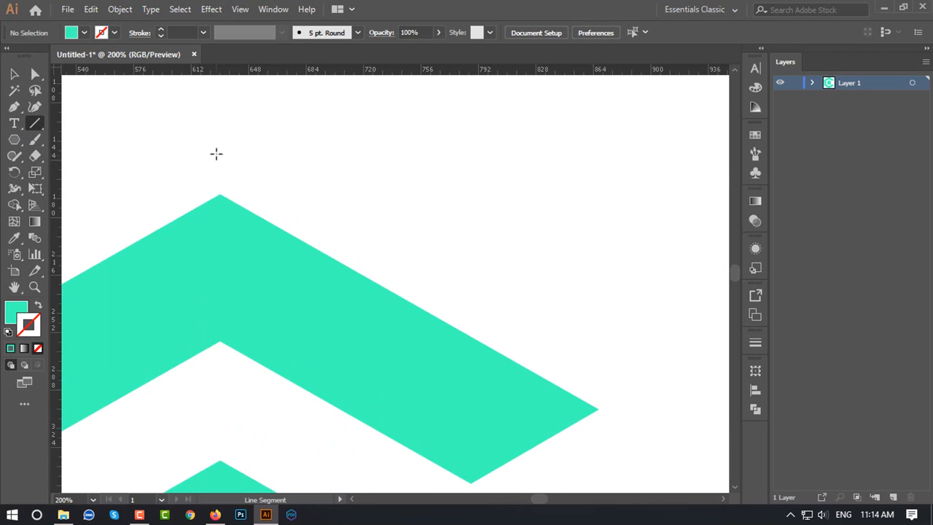
drag(221, 377, 221, 392)
drag(217, 147, 390, 208)
scroll(220, 143, down, 4)
click(467, 292)
click(485, 296)
scroll(467, 292, up, 3)
Divide the C shape along the vertical top line and ungroup the resulting pieces.
click(14, 73)
click(755, 410)
click(598, 437)
click(313, 340)
drag(69, 423, 436, 334)
right_click(635, 169)
click(671, 266)
Draw a diagonal line through the C shape's upper-left corners and divide the shape along it.
key(backslash)
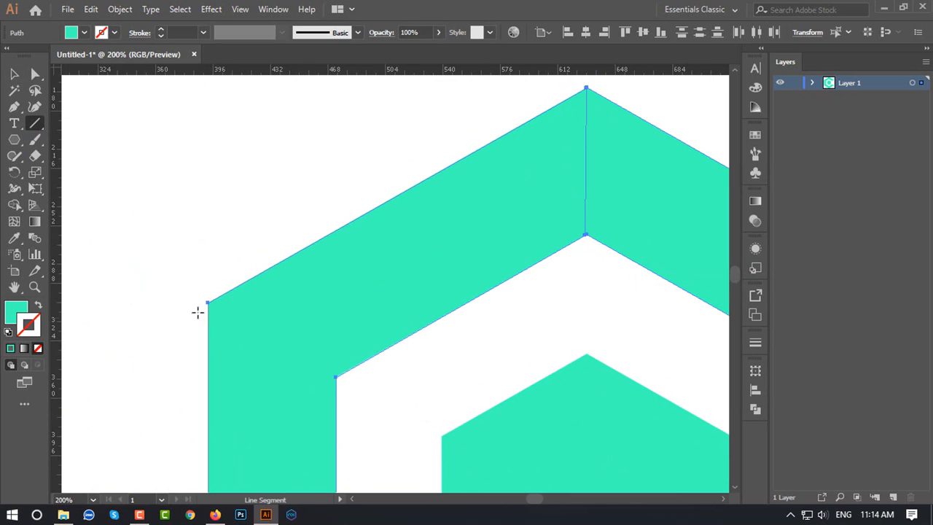
drag(164, 280, 376, 397)
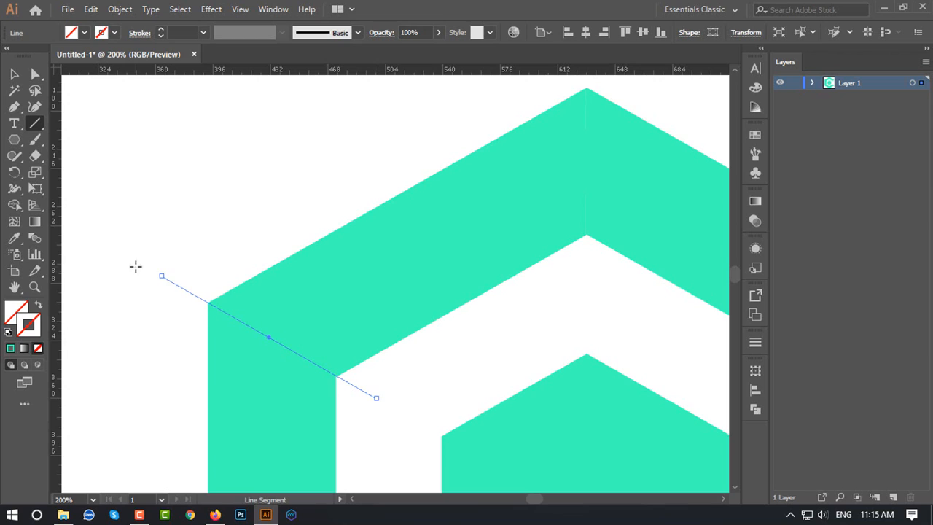
key(v)
key(ctrl+a)
click(755, 409)
click(598, 437)
Draw a diagonal line aligned with the C shape's lower-left inner and outer corners, and divide the shape along it.
scroll(321, 337, down, 10)
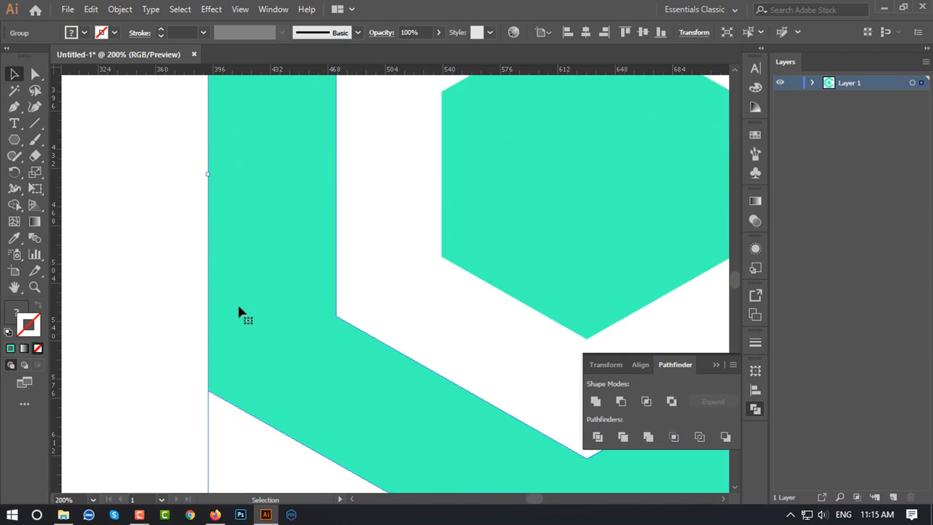
click(35, 122)
scroll(160, 358, down, 1)
drag(162, 358, 360, 259)
key(a)
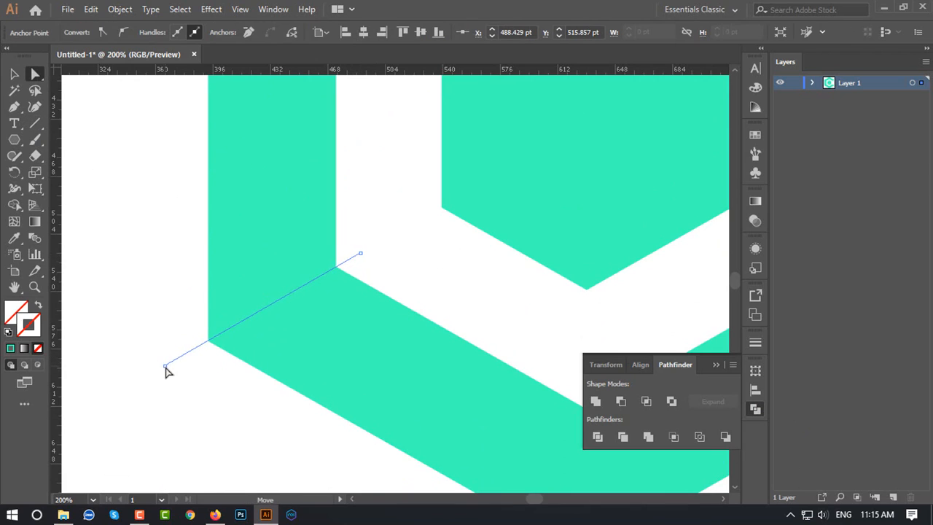
drag(363, 253, 363, 248)
key(space)
drag(631, 450, 565, 415)
drag(131, 309, 133, 309)
click(598, 437)
Draw a vertical line through the C shape's inner and outer bottom corners and divide the shape along it.
key(backslash)
scroll(520, 293, down, 3)
drag(521, 201, 521, 317)
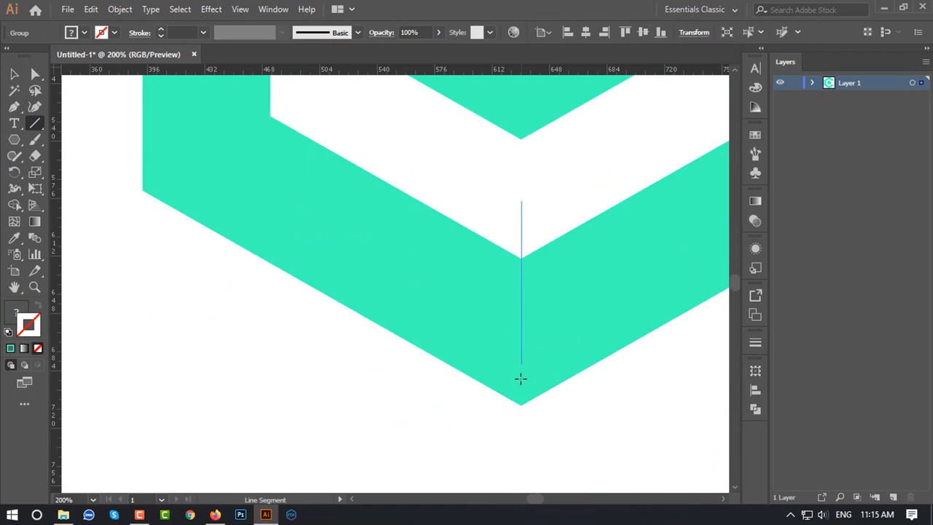
drag(521, 438, 521, 440)
key(Delete)
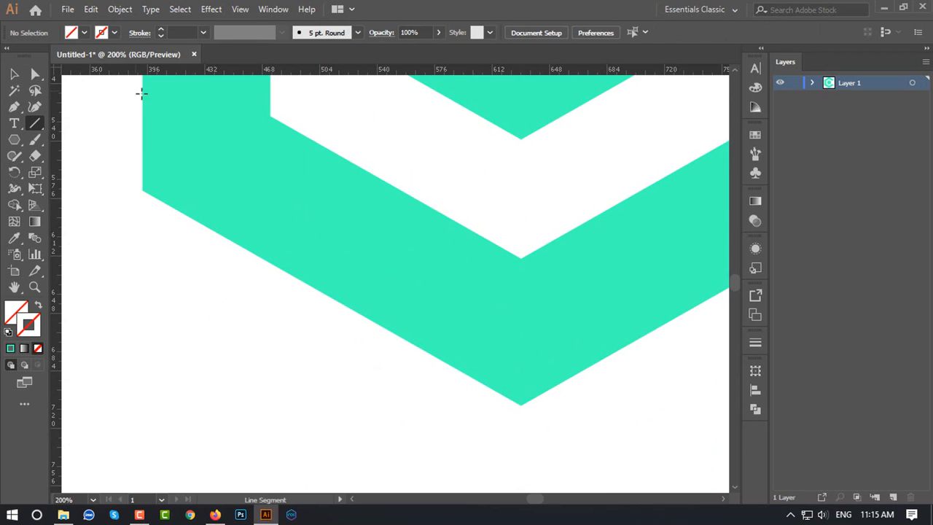
drag(519, 274, 554, 306)
click(756, 409)
click(596, 436)
click(716, 365)
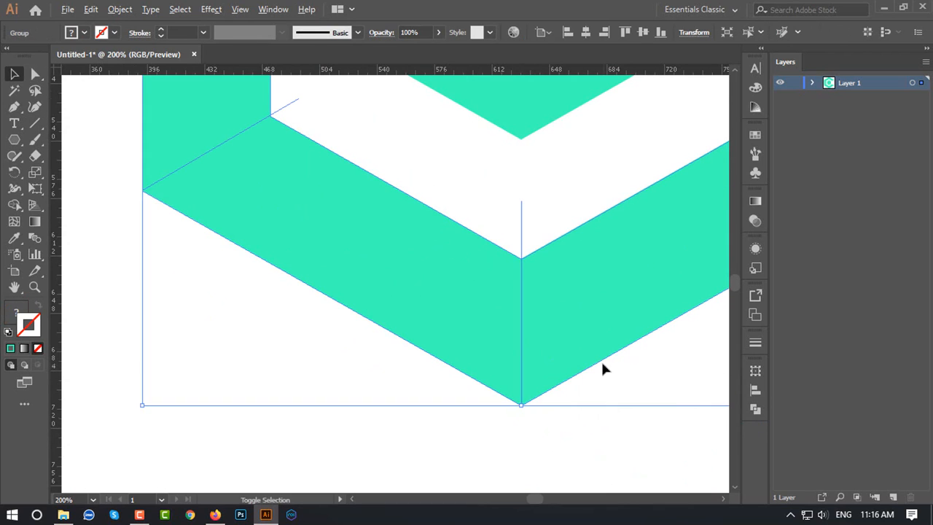
Ungroup the divided C pieces and select the segments one by one to check that they are separate.
scroll(600, 360, down, 4)
right_click(615, 358)
click(666, 234)
click(686, 255)
click(508, 277)
click(539, 190)
click(617, 191)
click(630, 323)
click(533, 339)
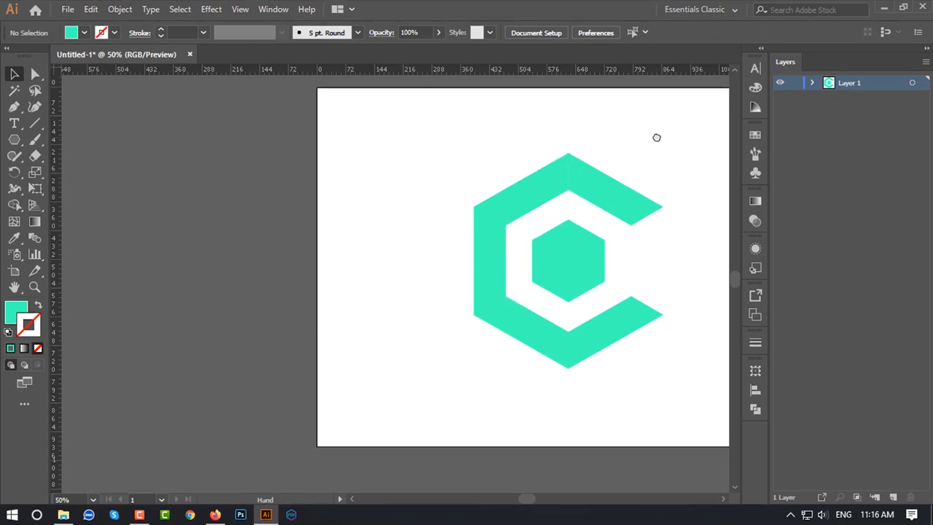
Show the color controls and draw a small filled rectangle on the empty artboard area beside the C's opening.
scroll(579, 163, right, 6)
key(F6)
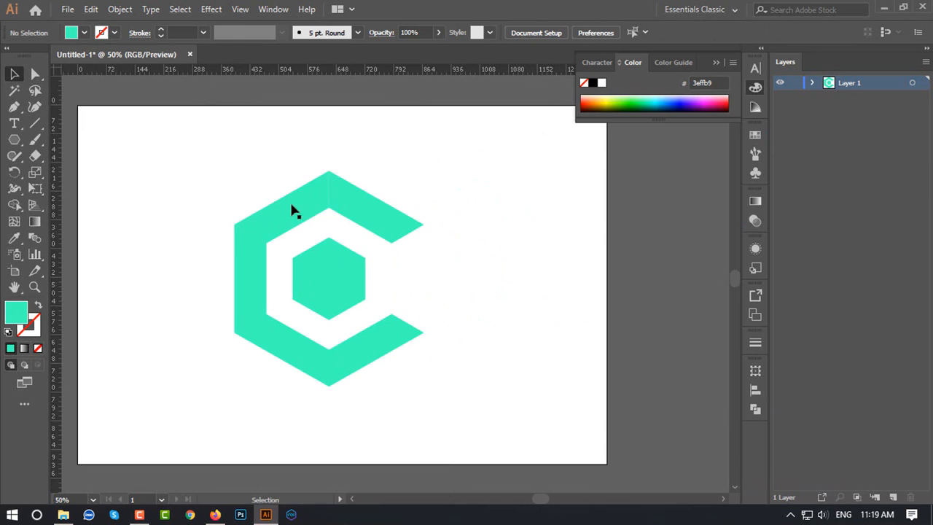
click(14, 139)
click(73, 139)
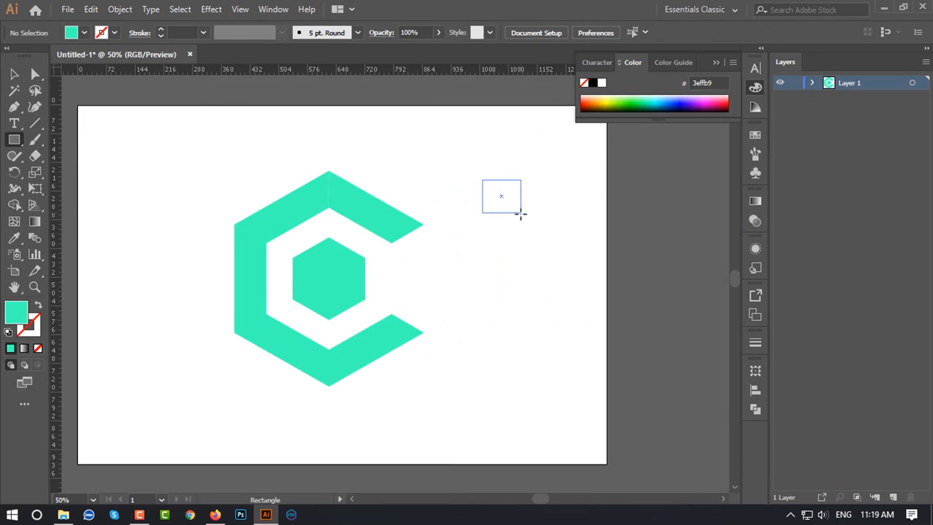
drag(520, 212, 521, 213)
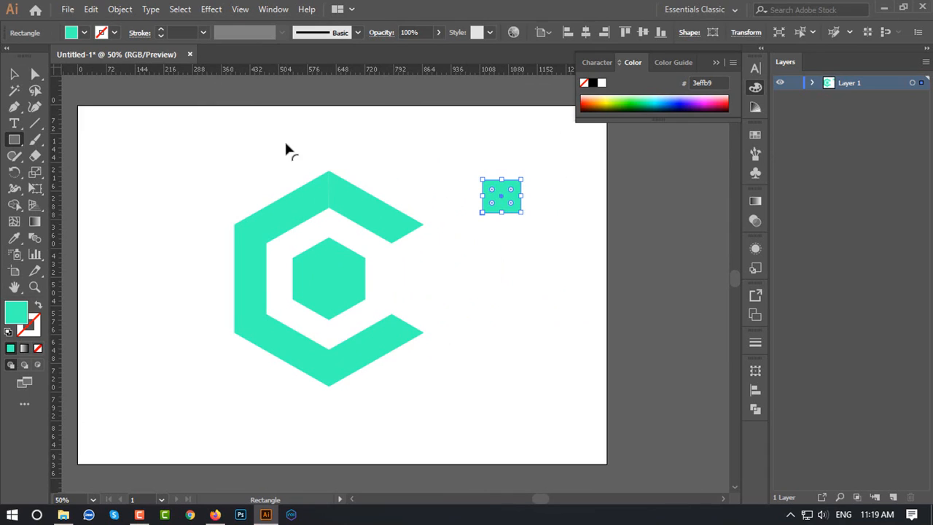
Duplicate the small rectangle downward into an evenly spaced column of six and move the column toward the artboard's right edge.
key(v)
drag(505, 244, 506, 244)
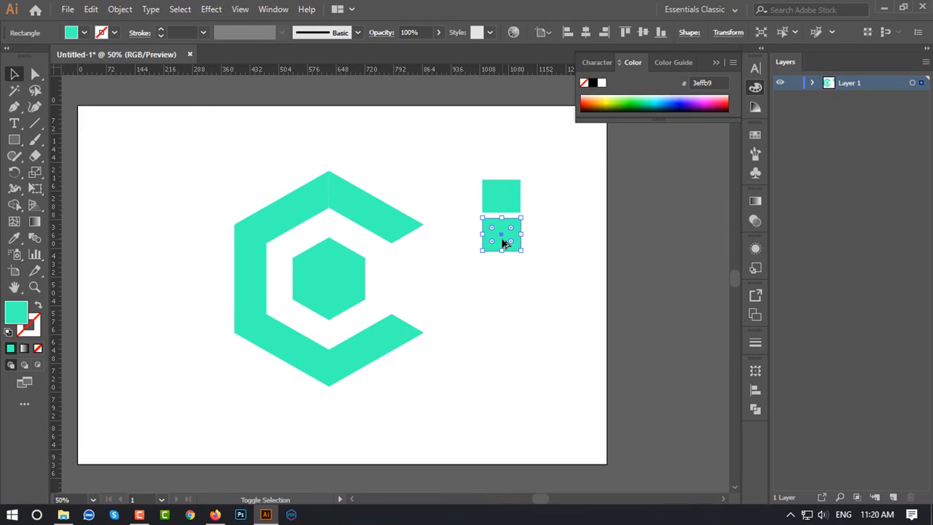
key(ctrl+d)
key(ctrl+d)
key(ctrl+d)
key(ctrl+d)
drag(547, 413, 469, 168)
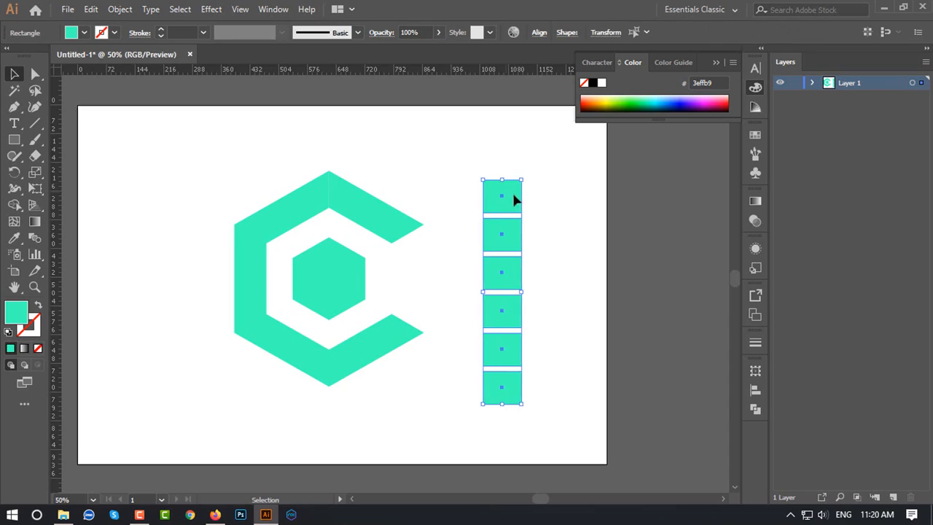
drag(505, 193, 572, 187)
Open the Neutral swatch library and browse forward through the libraries to Skintones.
click(756, 135)
click(588, 395)
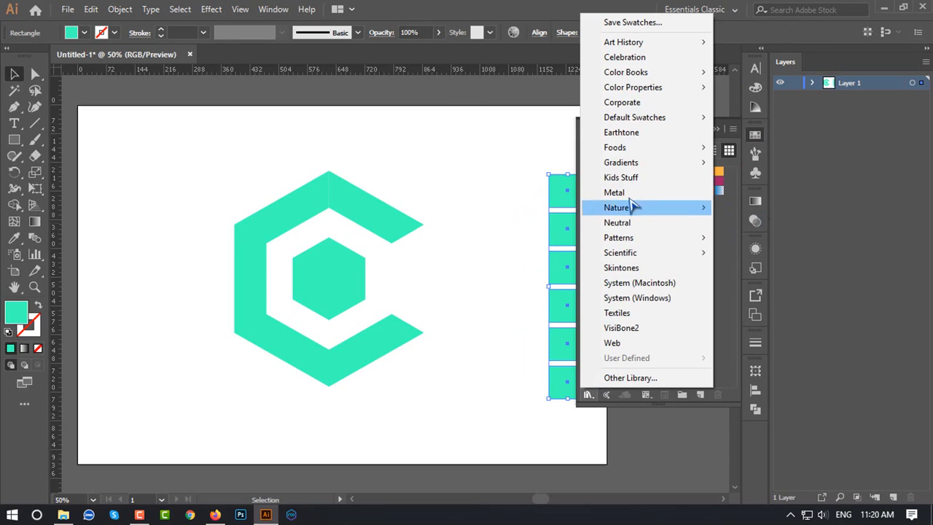
click(655, 222)
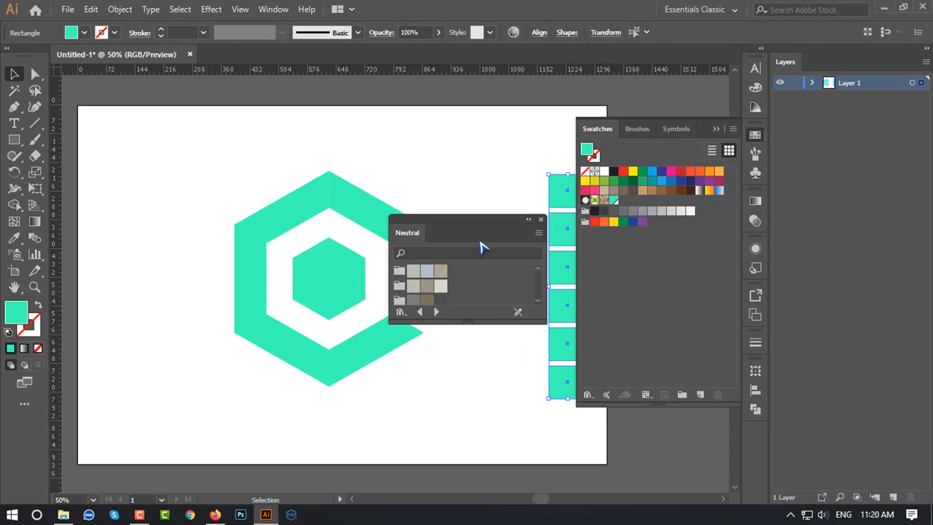
drag(483, 222, 661, 358)
click(511, 269)
click(614, 443)
click(614, 442)
click(615, 443)
click(615, 442)
Dock the floating swatch library with the Swatches group and browse onward to the ANPA Color library.
drag(674, 453, 674, 508)
drag(644, 350, 693, 133)
click(757, 135)
click(699, 131)
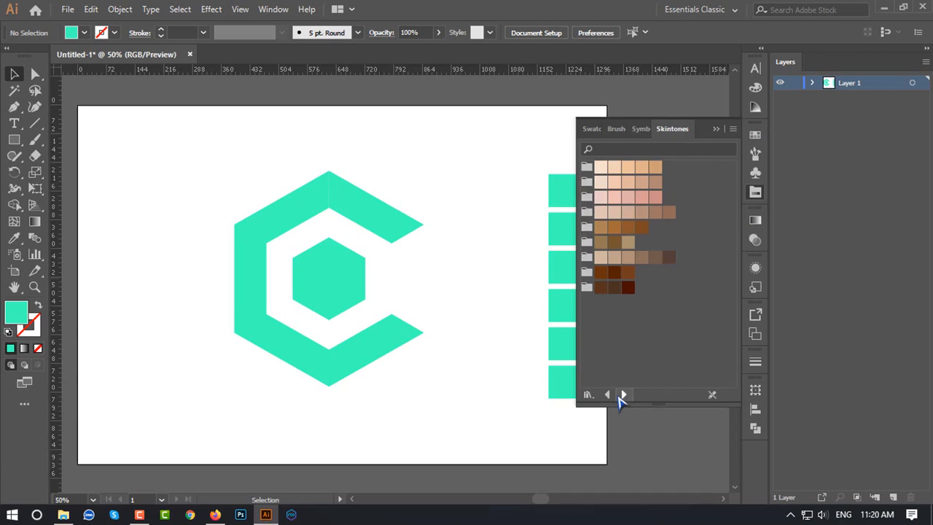
click(624, 396)
click(624, 396)
click(625, 396)
click(625, 394)
click(625, 395)
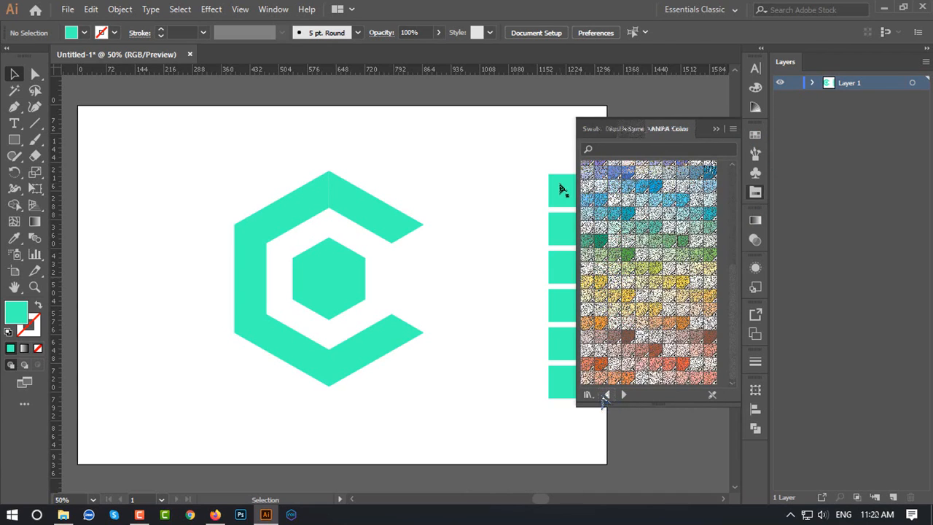
Fill the top three rectangles of the column with ANPA 740-0 AdPro, a dark teal green and ANPA 741-0 AdPro.
click(561, 187)
click(677, 242)
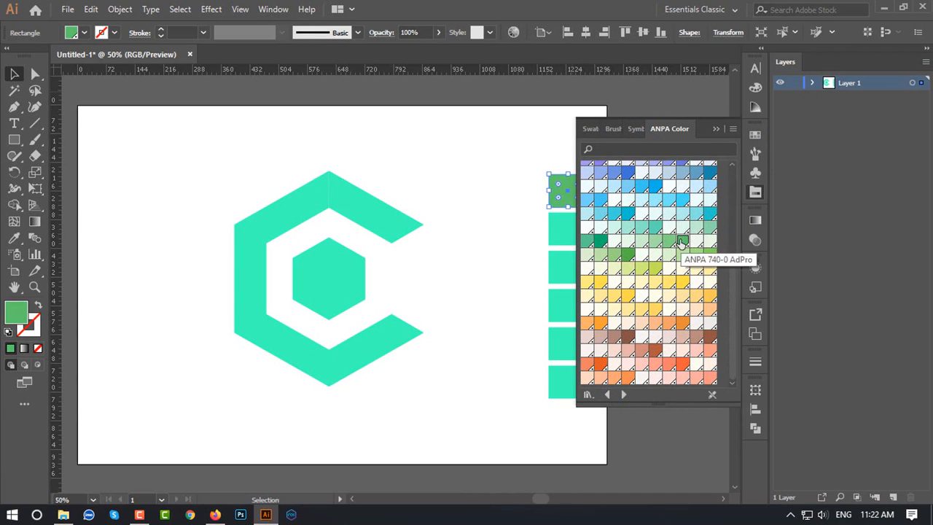
click(559, 236)
click(600, 241)
click(571, 260)
click(625, 256)
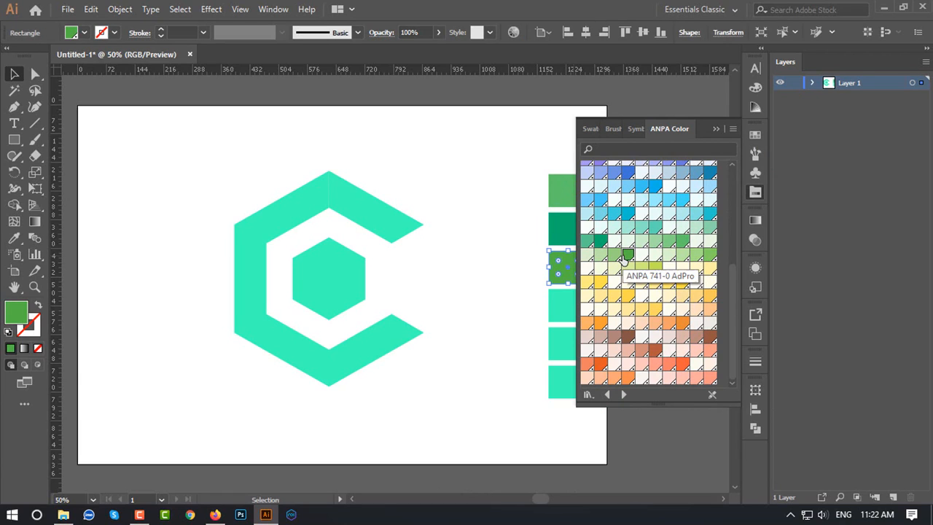
Fill the lower three rectangles of the column with bright blue, light blue and dark blue ANPA swatches.
click(562, 309)
scroll(691, 277, up, 3)
click(683, 324)
click(563, 343)
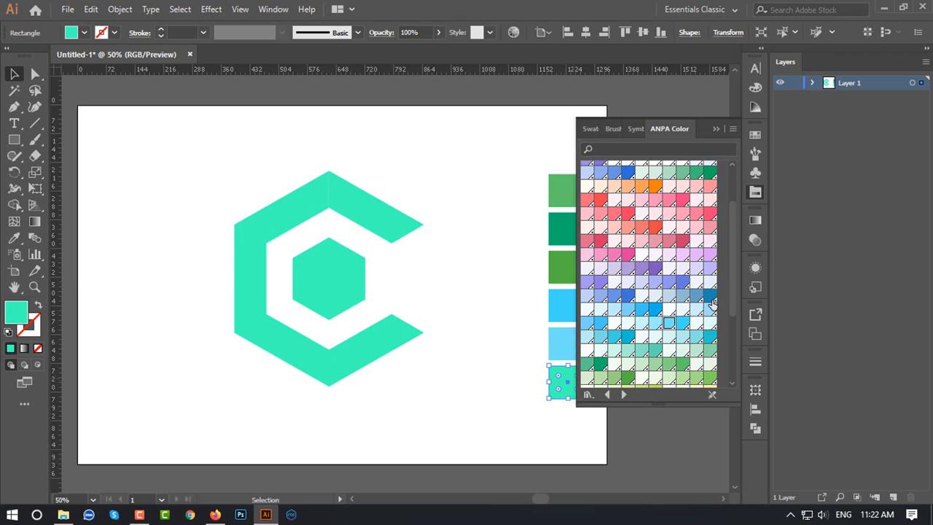
click(713, 312)
click(488, 348)
click(720, 130)
drag(589, 376, 547, 182)
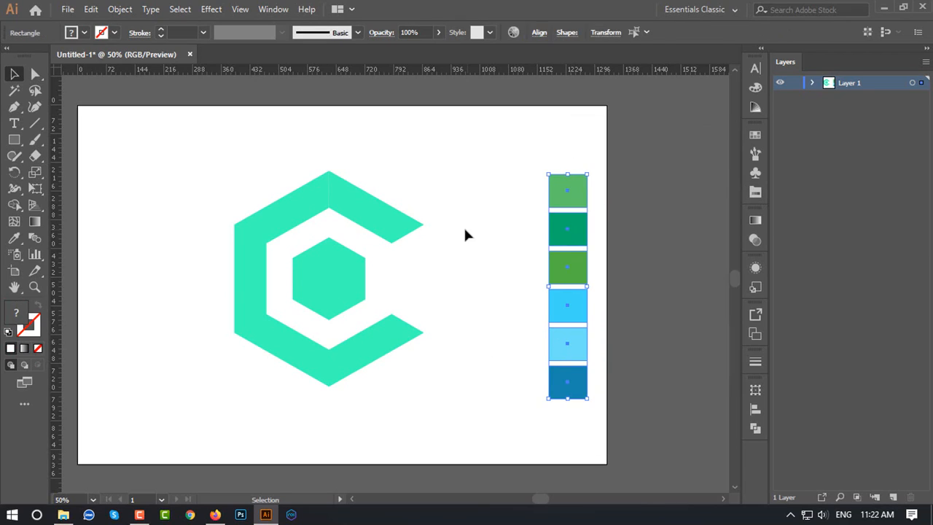
Color the C's upper-right segment with the dark teal green sample and its upper-left segment with the medium green sample.
click(467, 227)
click(358, 222)
key(i)
click(581, 224)
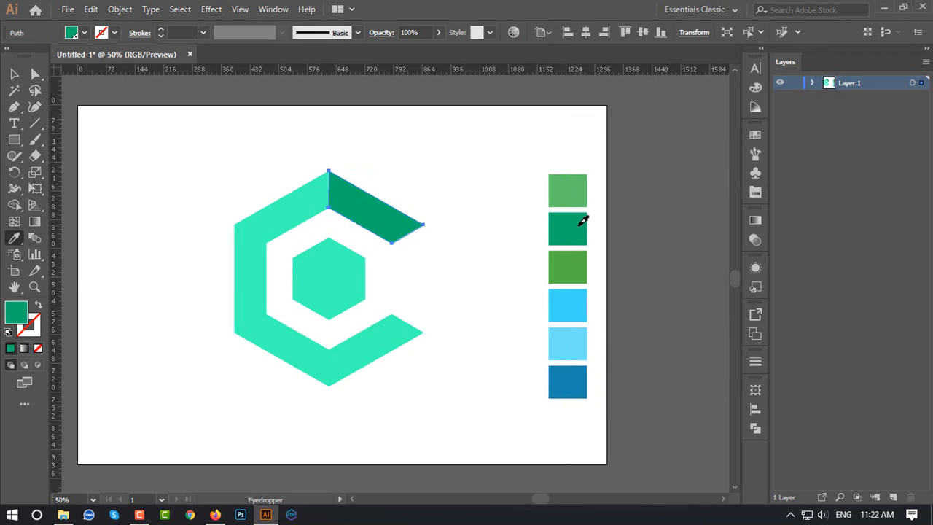
key(v)
click(306, 206)
key(i)
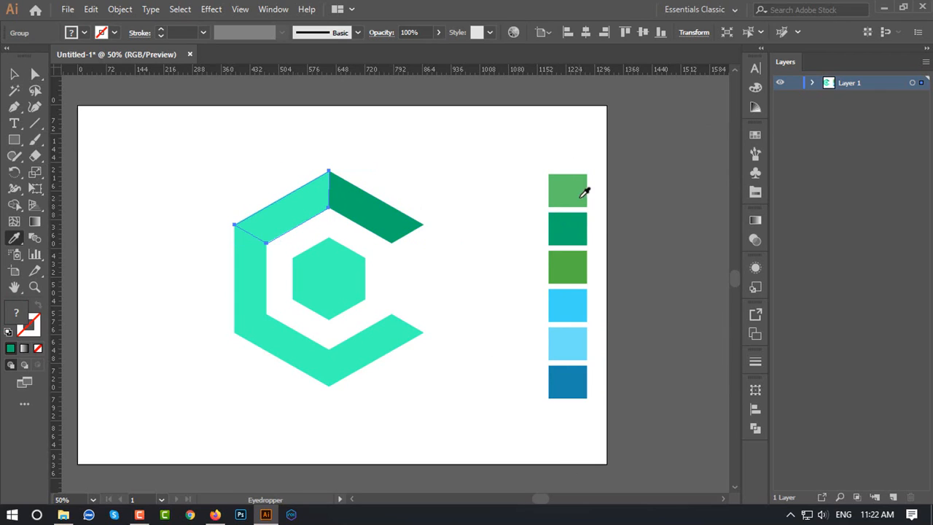
click(583, 194)
Try the bright blue sample color on the C's left vertical segment and undo it.
key(v)
click(253, 314)
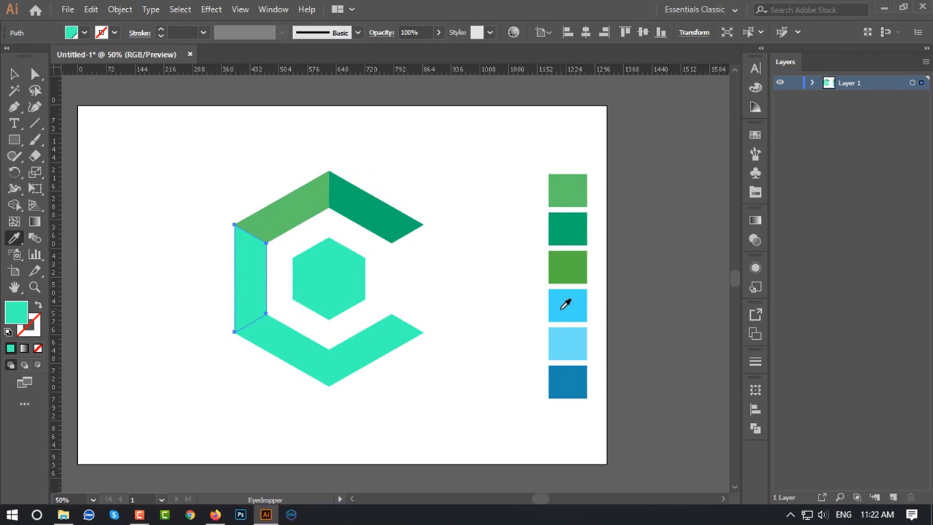
click(563, 308)
key(ctrl+z)
Recolor the lower three rectangles of the column with yellow-green, soft green and light green ANPA swatches.
click(756, 192)
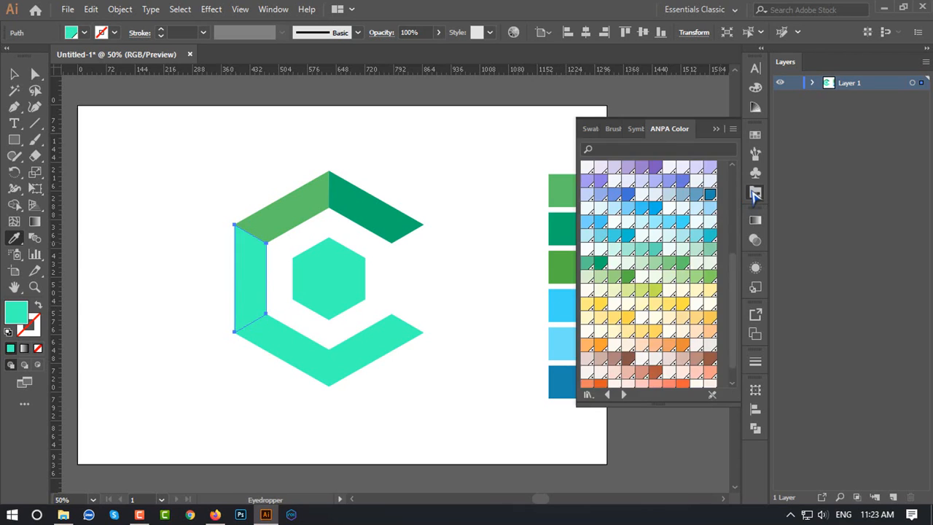
key(v)
click(561, 305)
scroll(659, 332, down, 2)
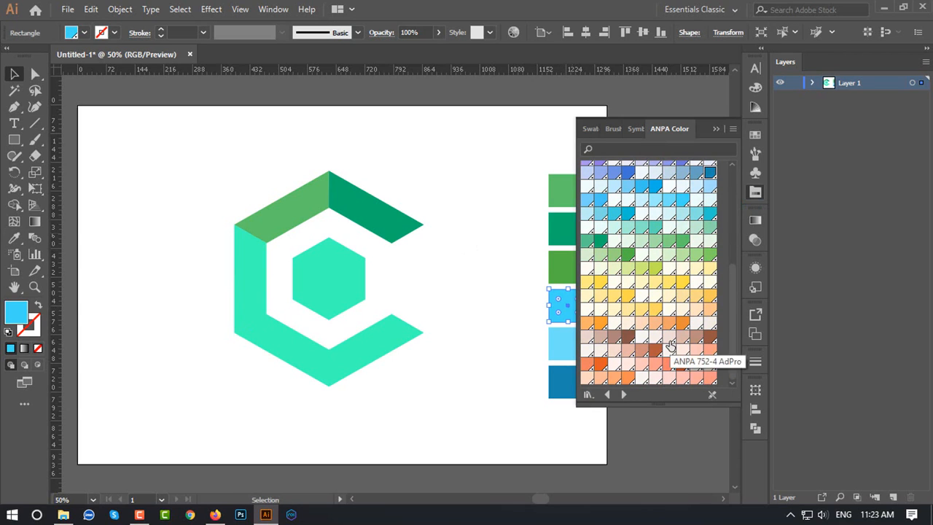
scroll(670, 346, up, 3)
click(640, 309)
click(562, 343)
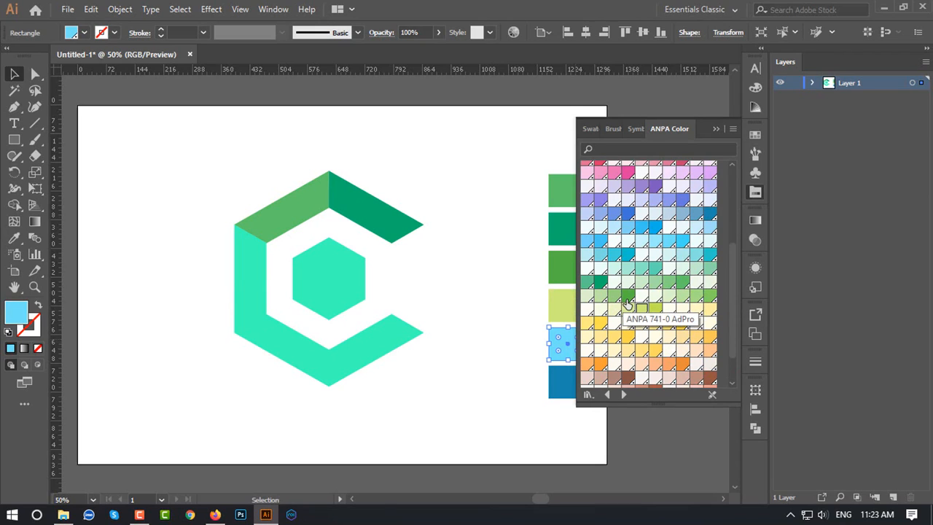
click(668, 282)
click(567, 382)
click(710, 296)
click(520, 360)
click(716, 128)
Color the C's left vertical segment with the yellow-green sample and its lower-left segment with the soft green sample.
click(261, 290)
key(i)
click(569, 296)
click(299, 356)
key(i)
click(567, 341)
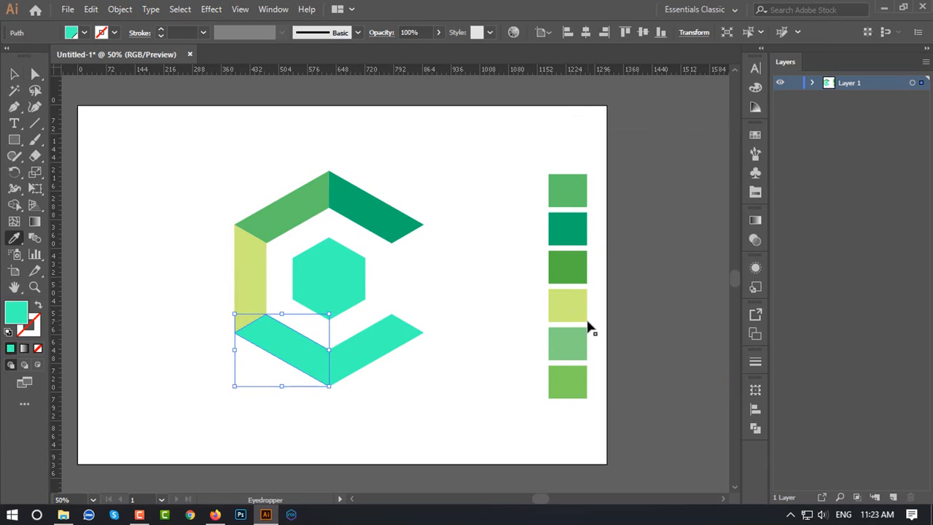
Color the C's lower-right segment with the light green sample from the bottom rectangle.
key(v)
click(375, 351)
key(i)
click(581, 378)
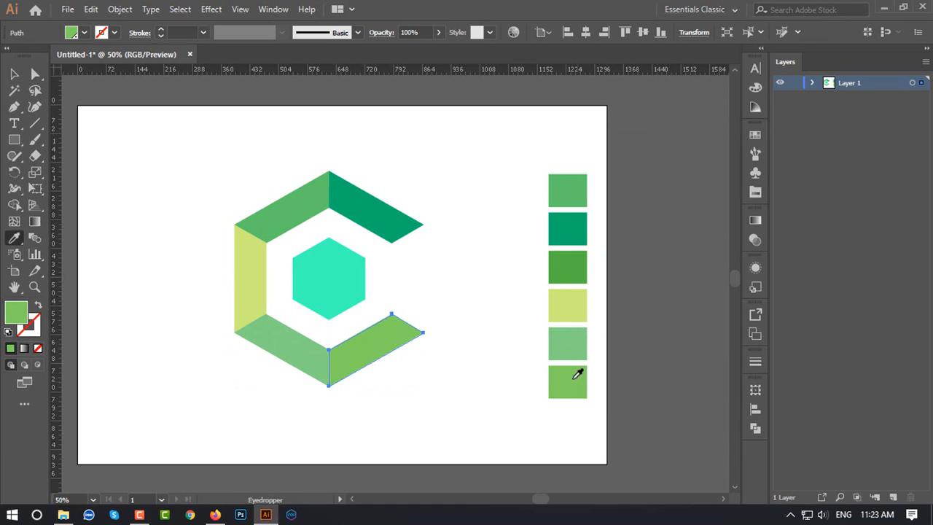
Save the document as Untitled-1.ai in the Illustrator CC version with the default options.
key(ctrl+s)
click(336, 315)
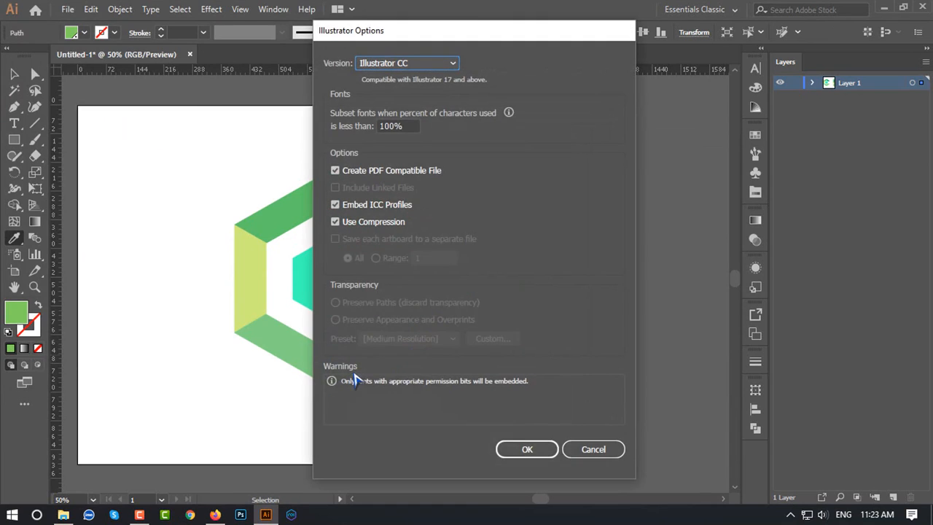
click(526, 449)
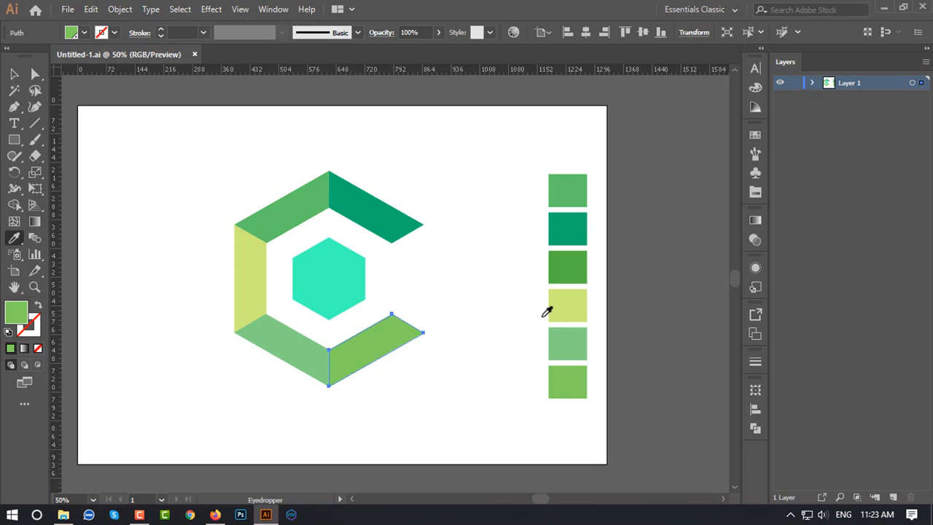
Apply a linear gradient to the central hexagon and set its starting color stop to the olive green swatch.
click(314, 262)
click(35, 221)
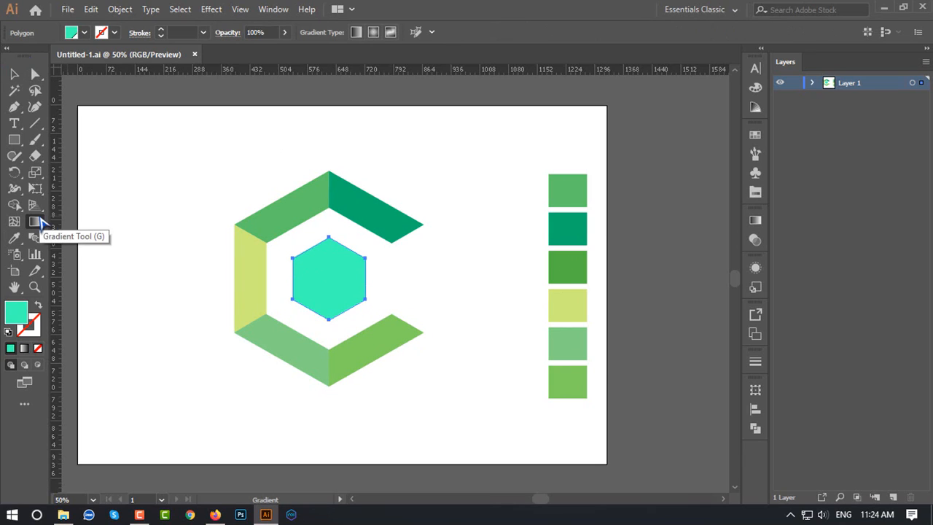
click(25, 348)
double_click(594, 326)
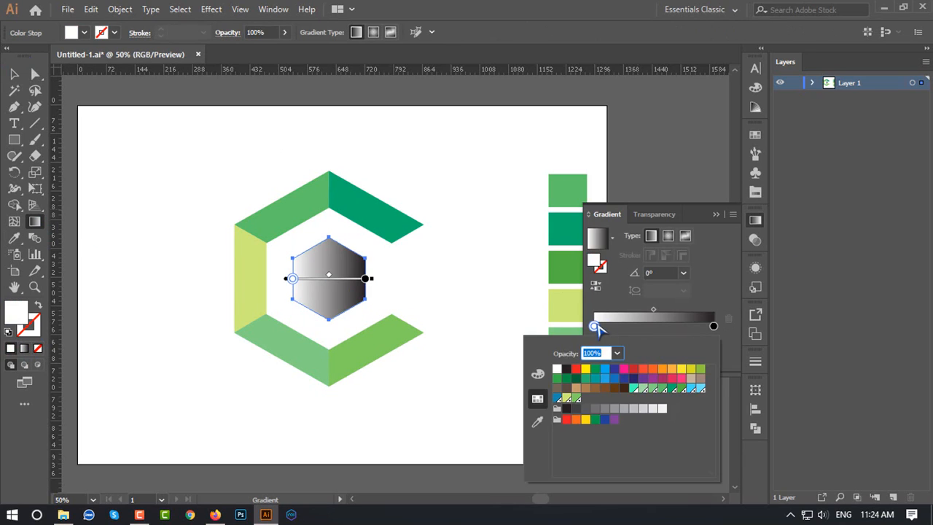
click(646, 390)
click(662, 390)
click(643, 390)
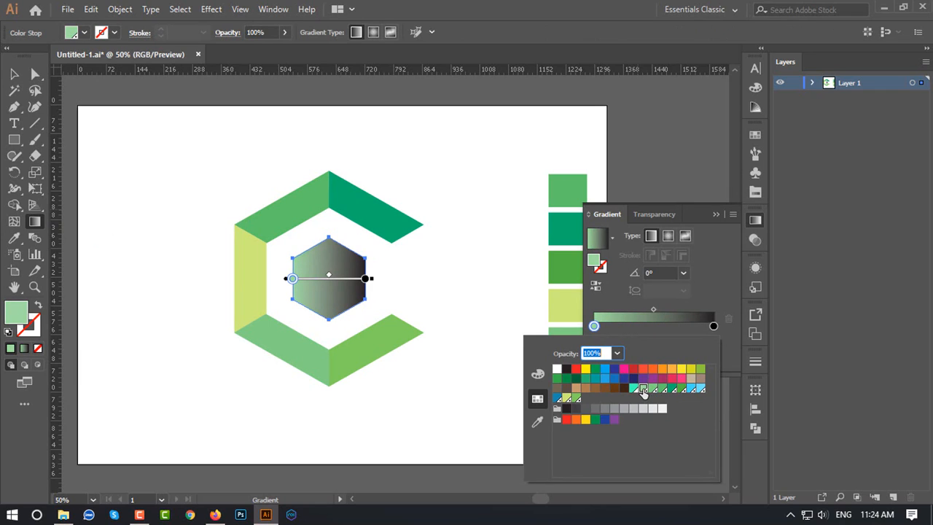
click(692, 374)
Set the hexagon gradient's end color stop to the dark teal green sampled from the C's upper-right segment.
click(713, 326)
double_click(714, 326)
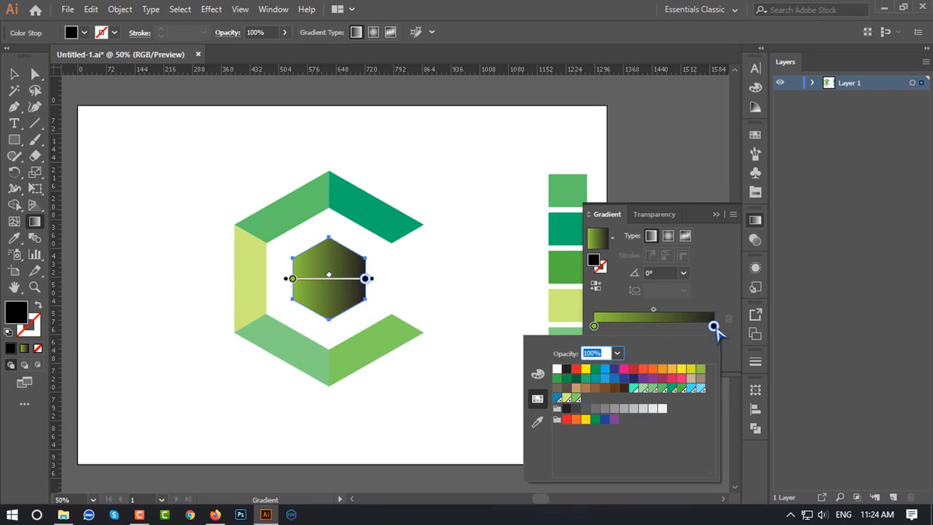
click(701, 370)
click(537, 422)
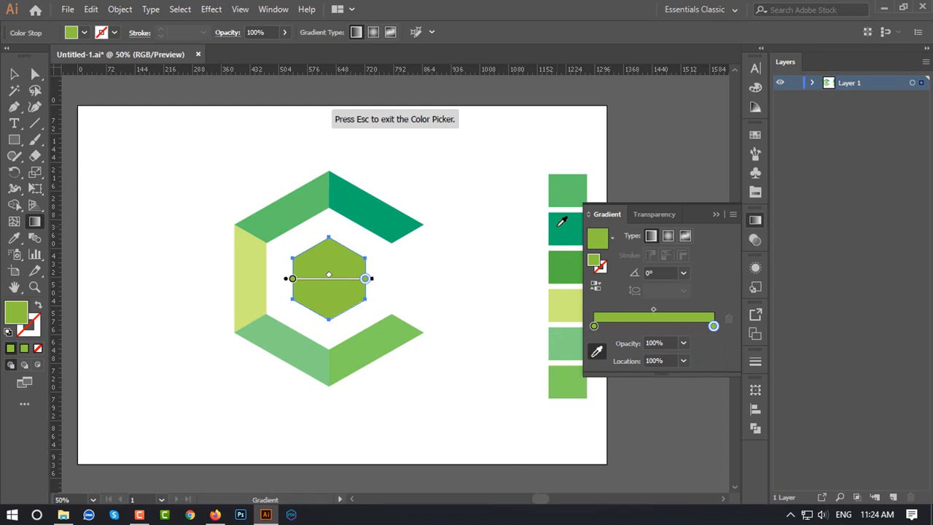
click(389, 207)
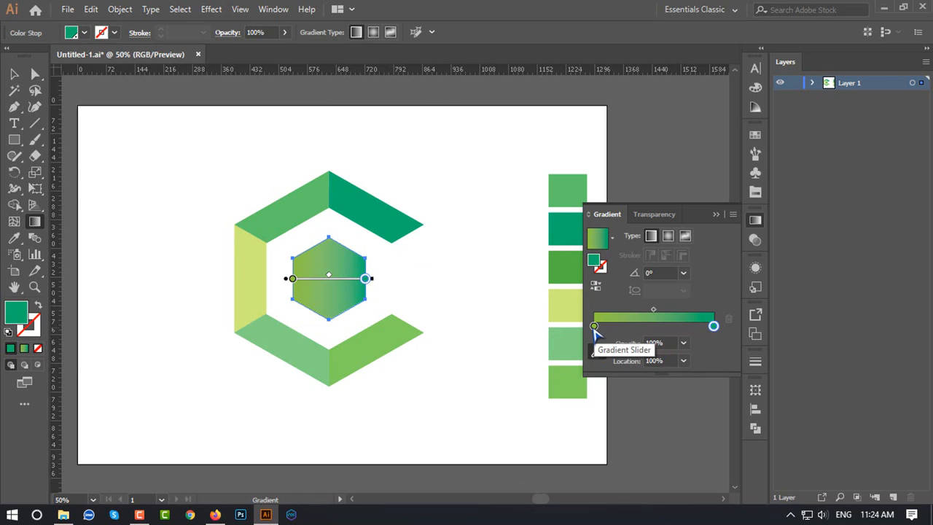
click(716, 214)
Inspect the colored C segments and the gradient hexagon up close.
key(a)
click(448, 167)
click(316, 184)
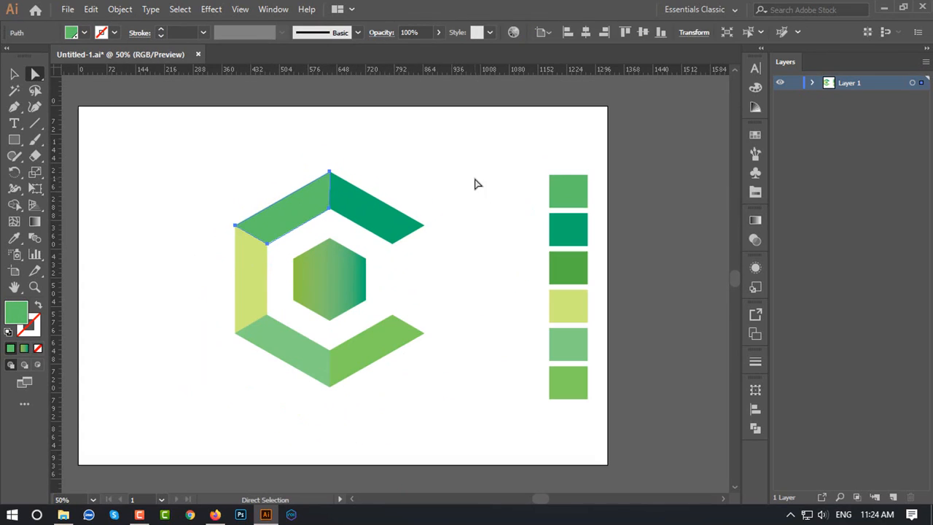
click(471, 189)
scroll(256, 272, up, 1)
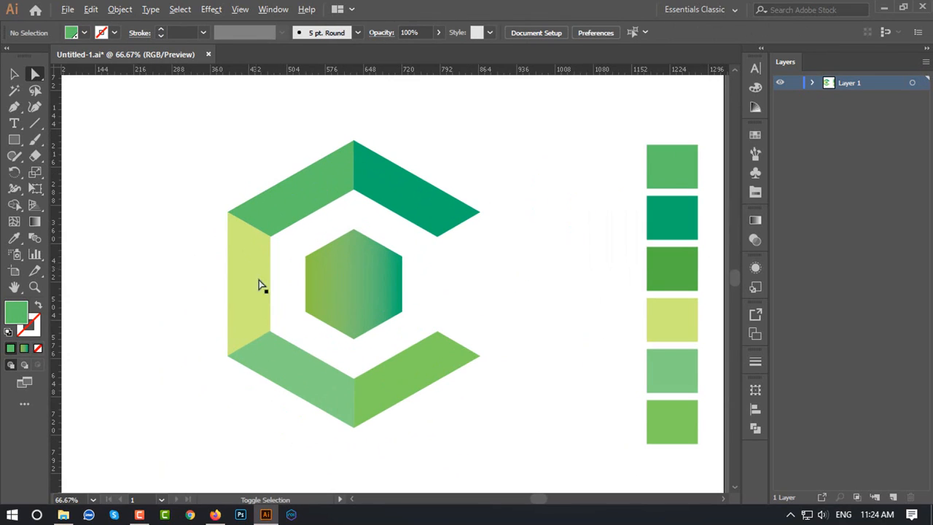
scroll(257, 271, up, 1)
key(ctrl+r)
key(ctrl+r)
scroll(239, 131, down, 2)
Delete the leftover unfilled hexagon outline and dividing-line remnants inside the C.
drag(384, 300, 305, 114)
click(14, 74)
click(327, 214)
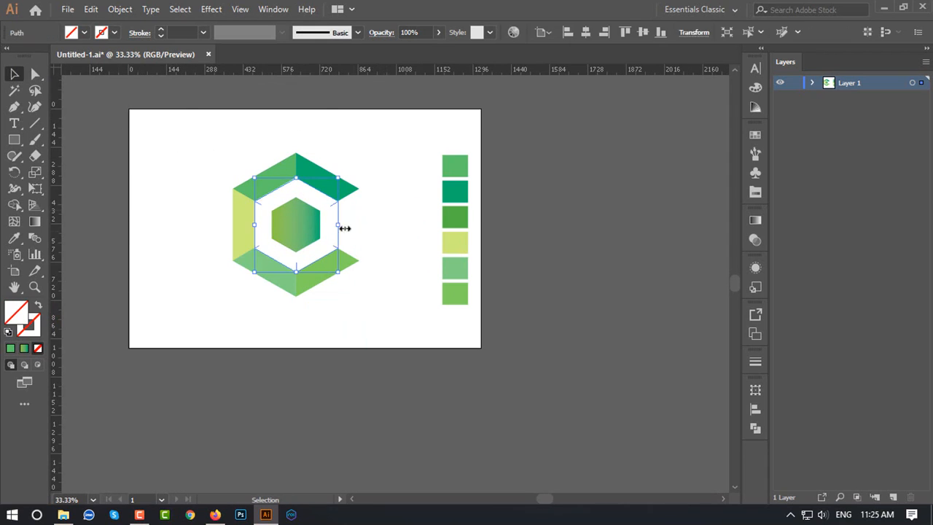
Group the C segments with the central hexagon and center the group horizontally and vertically on the artboard.
drag(366, 248, 173, 107)
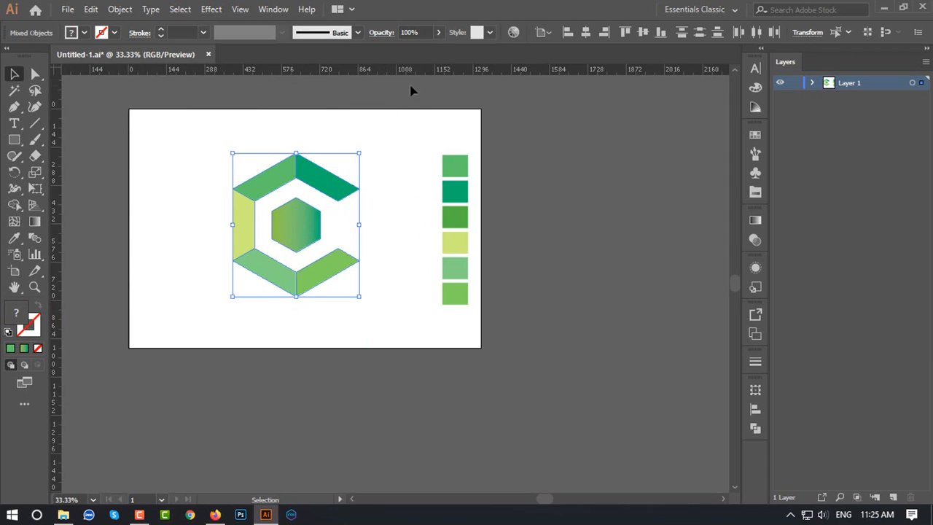
key(ctrl+g)
click(587, 32)
click(642, 32)
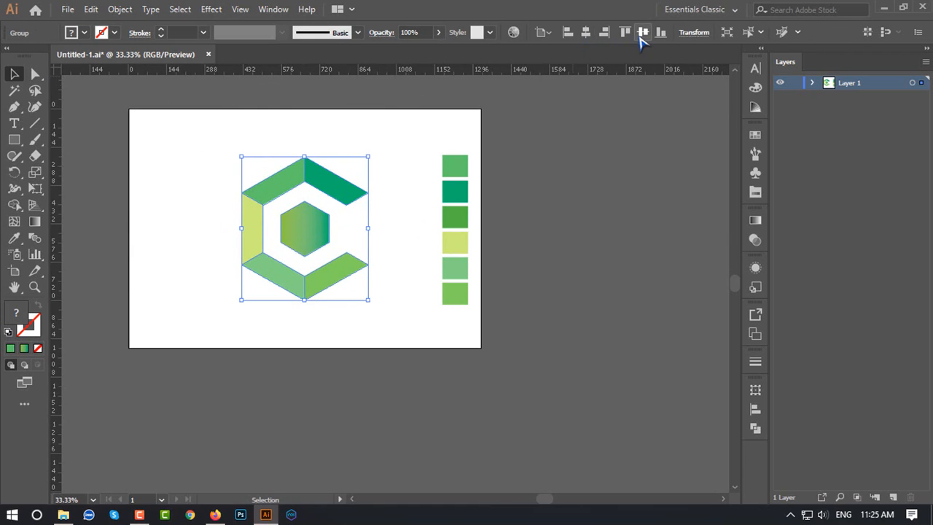
Place a vertical guide through the top and bottom vertices of the hexagonal C.
click(420, 245)
scroll(225, 132, up, 1)
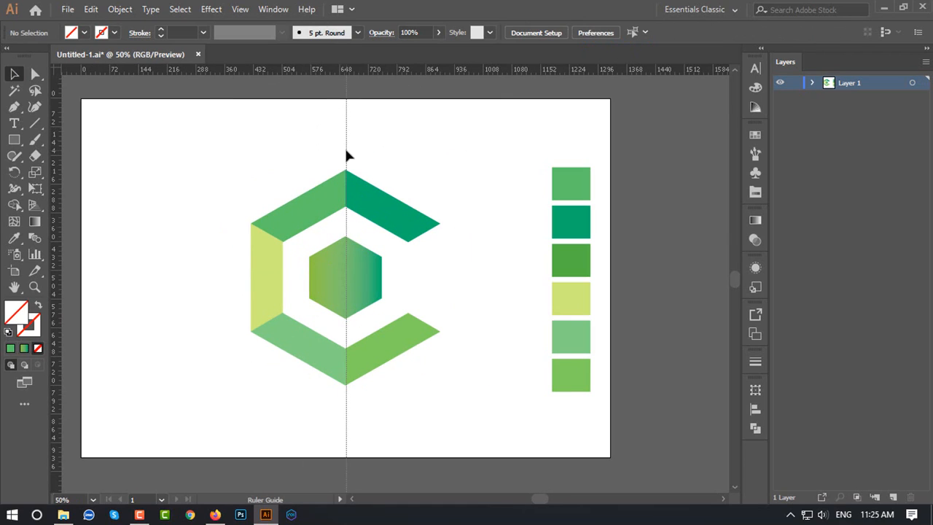
click(347, 156)
scroll(350, 153, up, 6)
scroll(357, 300, down, 4)
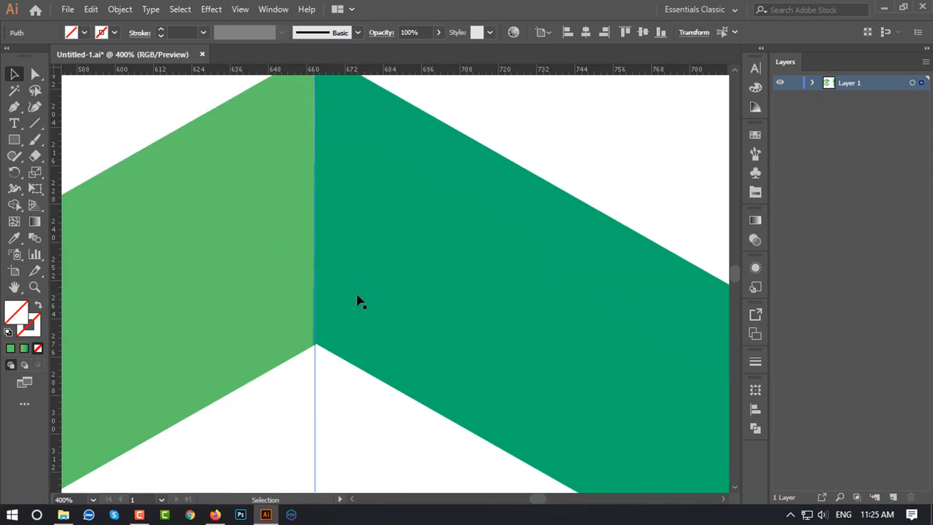
scroll(354, 298, down, 12)
scroll(394, 298, down, 6)
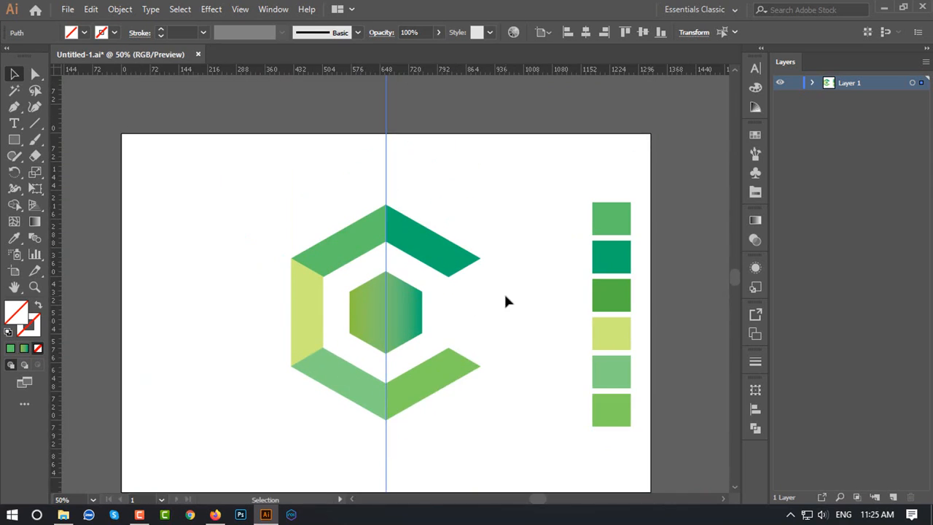
scroll(505, 295, up, 1)
Add a horizontal guide through the middle of the logo and nudge the logo group slightly upward to align with it.
click(505, 296)
drag(188, 71, 230, 327)
click(394, 345)
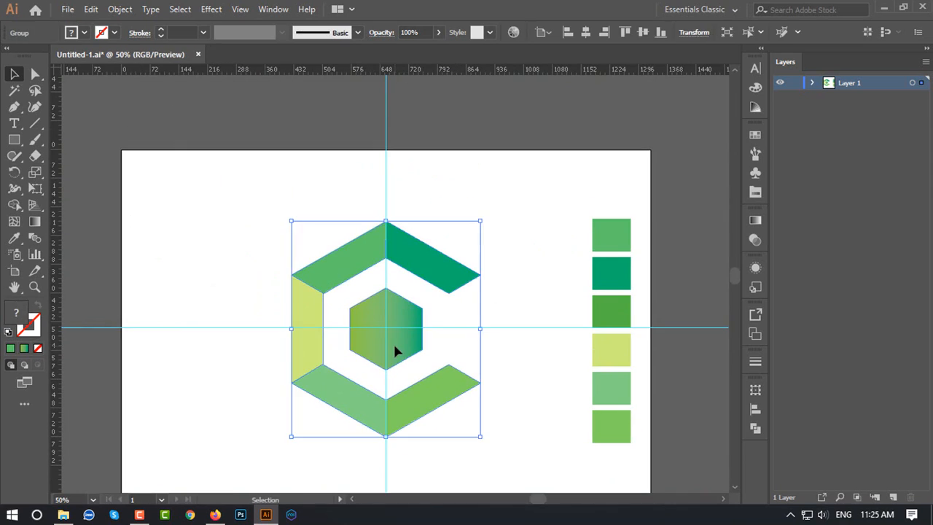
key(Up)
key(Up)
key(Up)
key(Up)
key(Up)
click(500, 350)
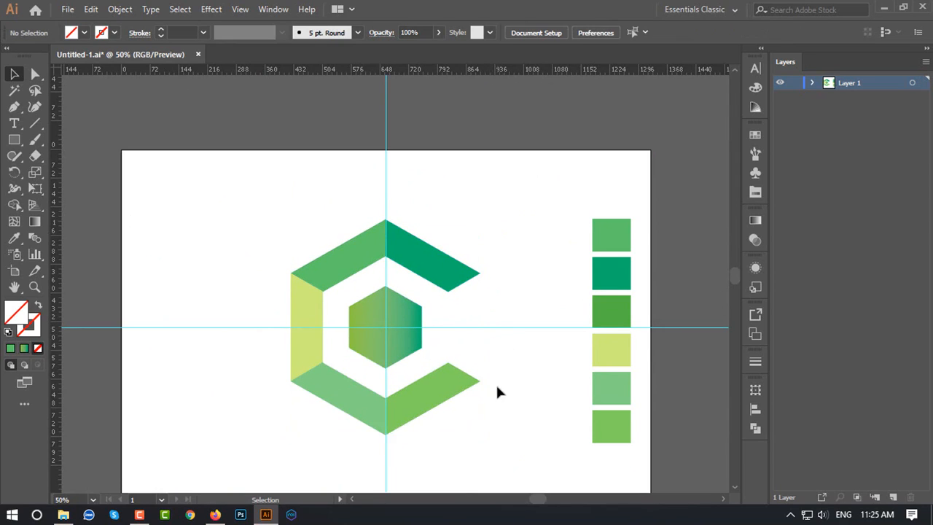
Place two more vertical guides beside the left and right edges of the central gradient hexagon.
scroll(487, 350, up, 1)
drag(58, 76, 325, 310)
drag(352, 271, 347, 268)
drag(385, 228, 422, 232)
scroll(282, 288, down, 1)
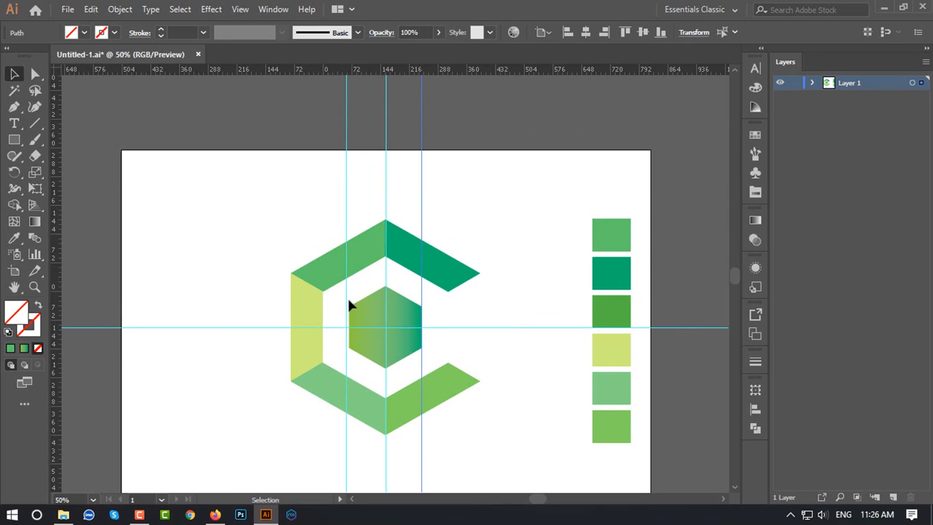
click(485, 321)
Draw a vertical line through the C along the left guide and duplicate it onto the right guide.
scroll(439, 256, up, 1)
drag(488, 221, 252, 148)
click(240, 152)
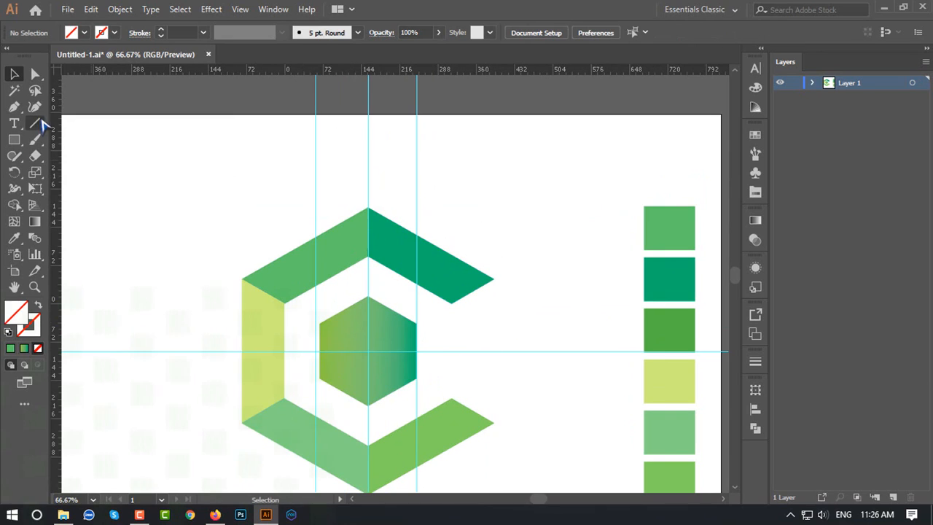
click(35, 123)
drag(315, 327, 315, 490)
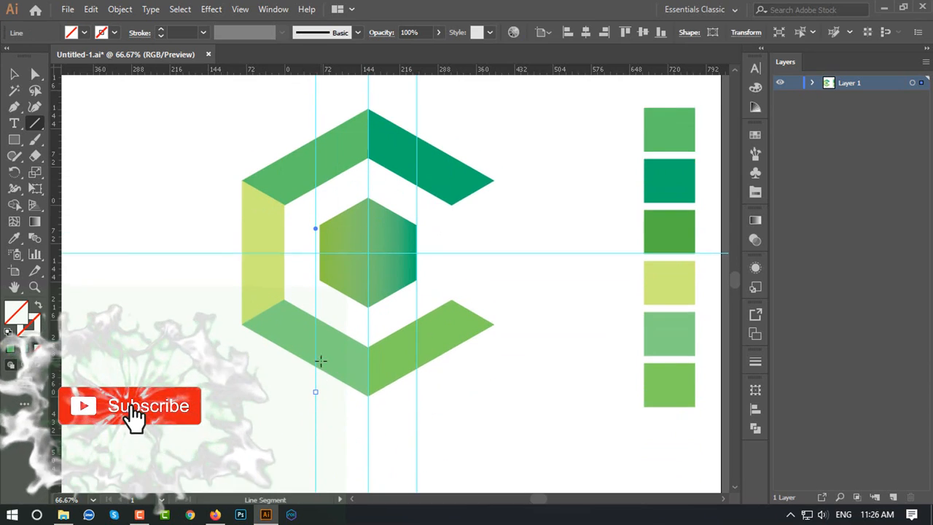
scroll(321, 360, up, 2)
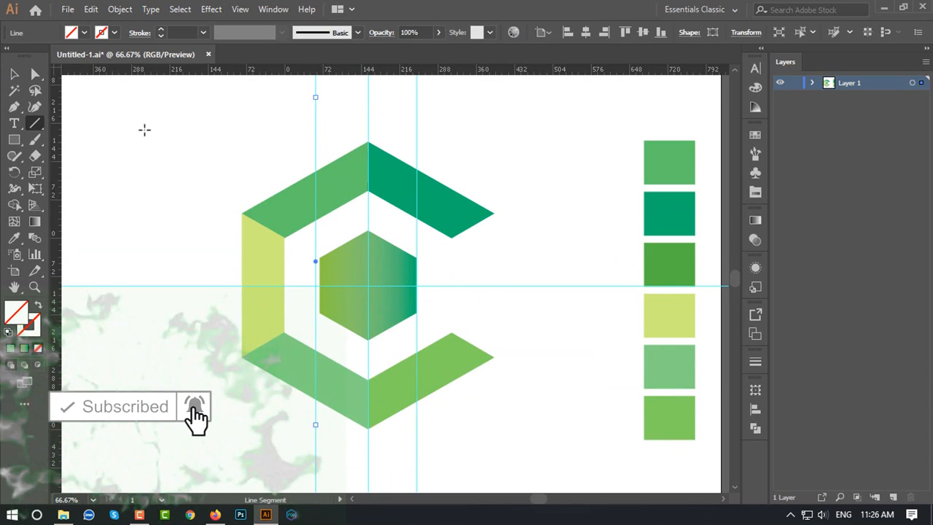
key(v)
drag(317, 265, 417, 266)
Remove the guides and ungroup the logo so the C segments and the hexagon are separate objects.
key(ctrl+a)
scroll(555, 201, up, 3)
click(554, 204)
scroll(163, 252, down, 2)
drag(179, 167, 180, 167)
scroll(370, 282, down, 2)
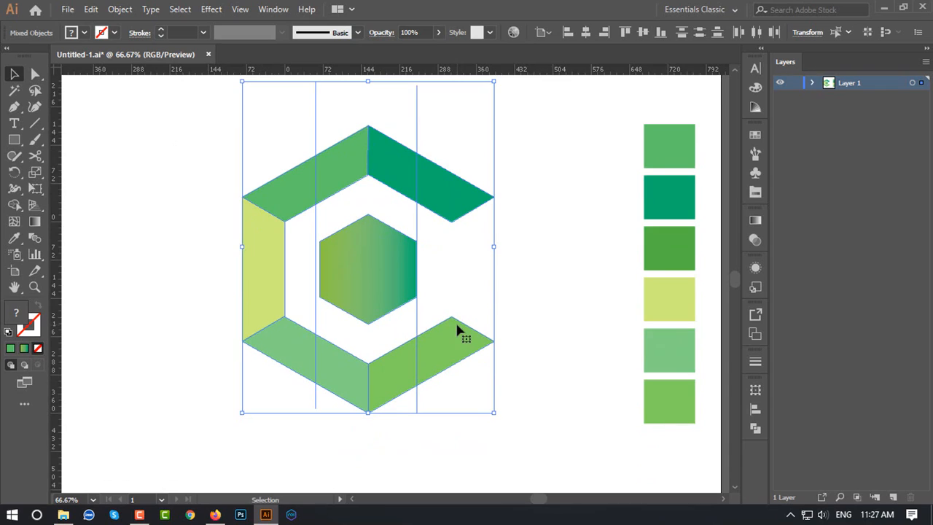
click(430, 248)
right_click(433, 177)
click(496, 292)
click(539, 167)
Try to divide the C's upper and lower segments along both vertical lines and ungroup the resulting pieces.
drag(541, 133, 201, 131)
scroll(441, 363, down, 2)
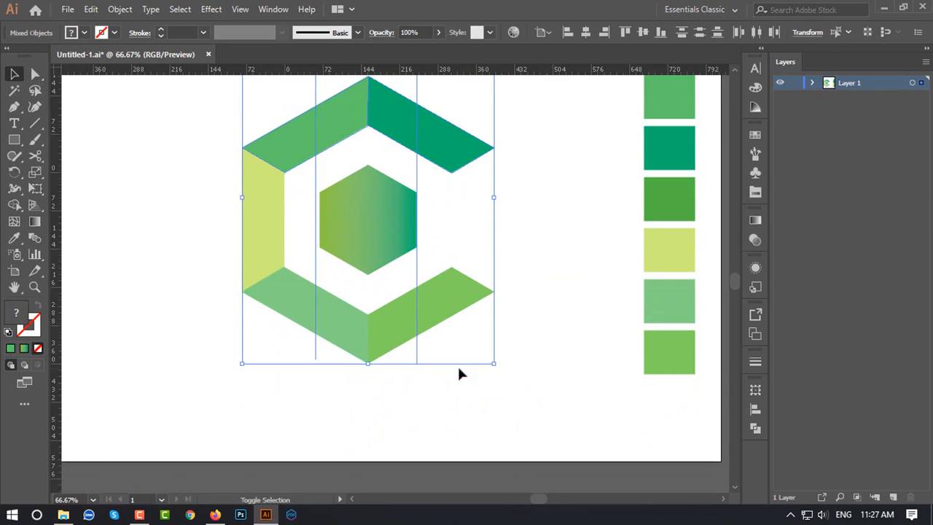
drag(348, 340, 347, 339)
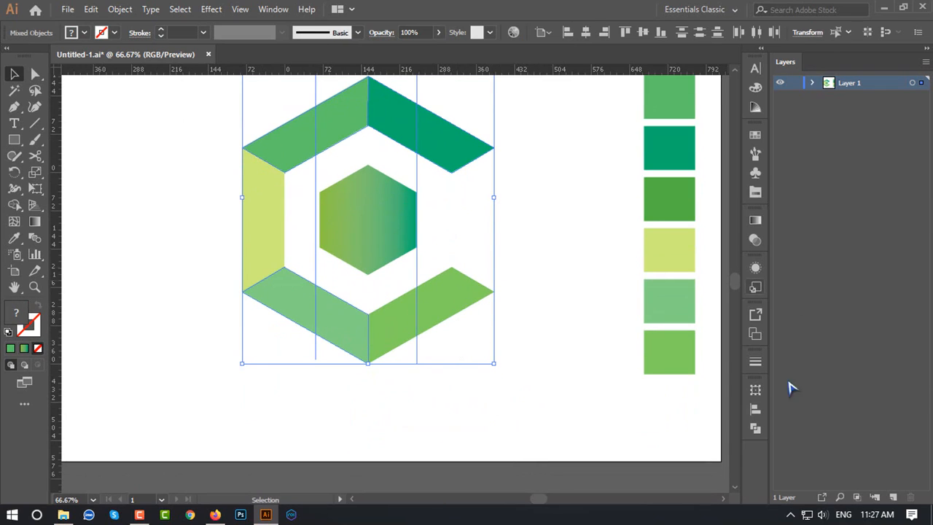
click(755, 428)
click(598, 456)
click(713, 383)
scroll(475, 232, up, 1)
right_click(440, 162)
click(535, 269)
click(550, 270)
click(324, 351)
click(511, 402)
drag(533, 386, 236, 124)
click(236, 124)
Check the C's pieces up close and undo the attempted division.
scroll(418, 129, up, 5)
scroll(394, 163, down, 3)
scroll(382, 175, up, 3)
scroll(425, 199, down, 4)
click(481, 256)
click(589, 210)
scroll(589, 210, down, 2)
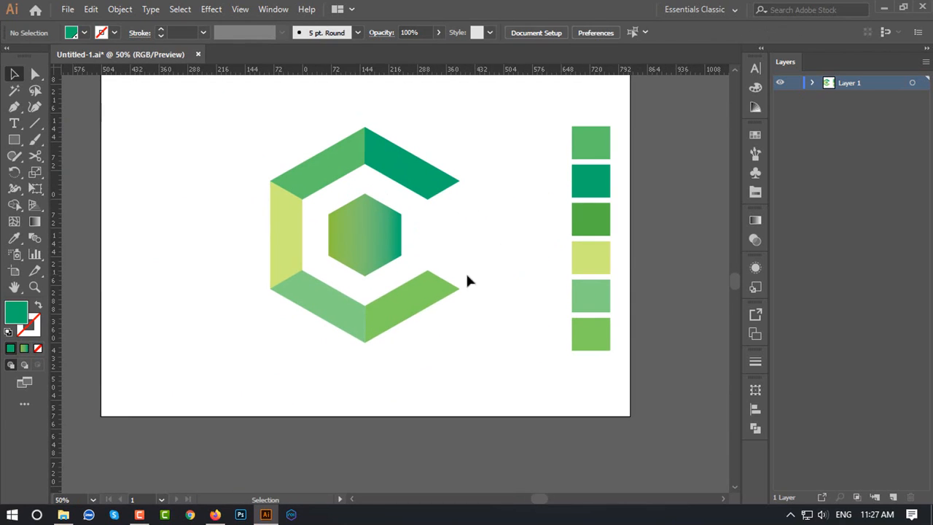
click(421, 312)
click(316, 312)
click(404, 310)
key(ctrl+z)
key(ctrl+z)
Divide the C's two right-hand segments along the right vertical line and ungroup the pieces.
click(475, 333)
drag(439, 333, 386, 292)
click(755, 428)
click(598, 455)
right_click(427, 294)
click(456, 165)
Fill the C's upper-right and lower-right end pieces with the medium green sampled from the third palette square.
click(414, 179)
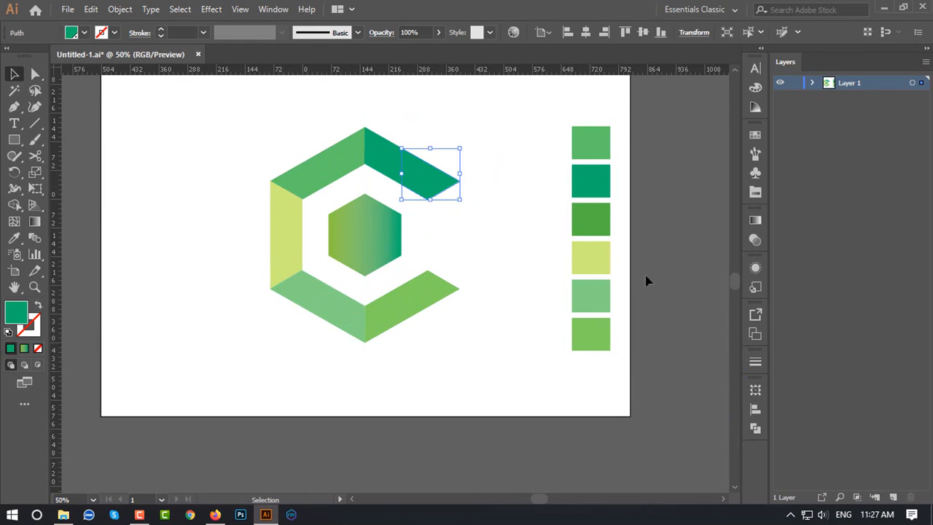
click(582, 230)
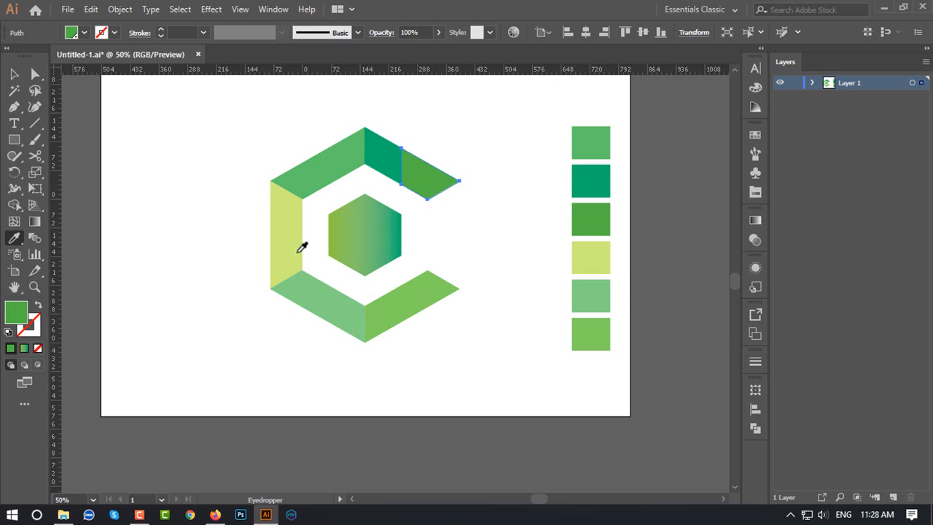
key(v)
click(403, 314)
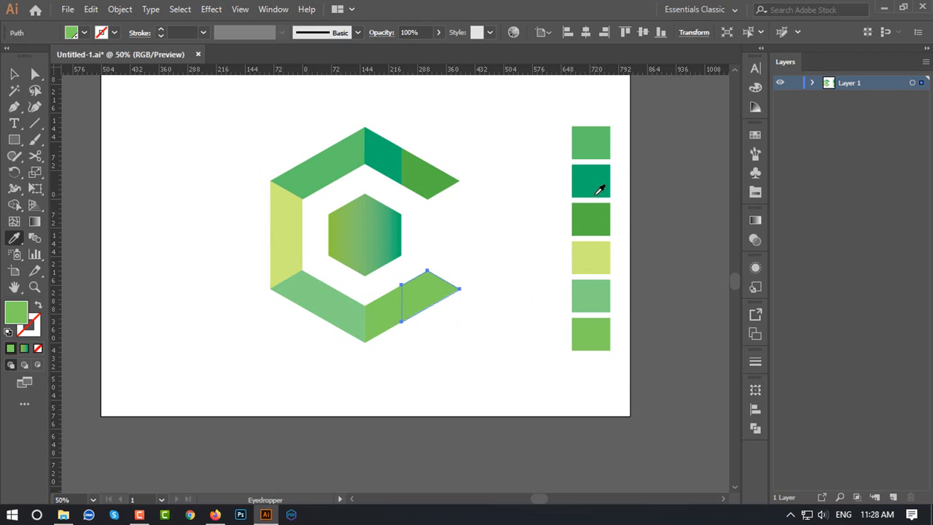
click(593, 211)
Fill the inner piece of the C's lower-right segment with the dark teal green of the second palette square.
key(v)
click(383, 314)
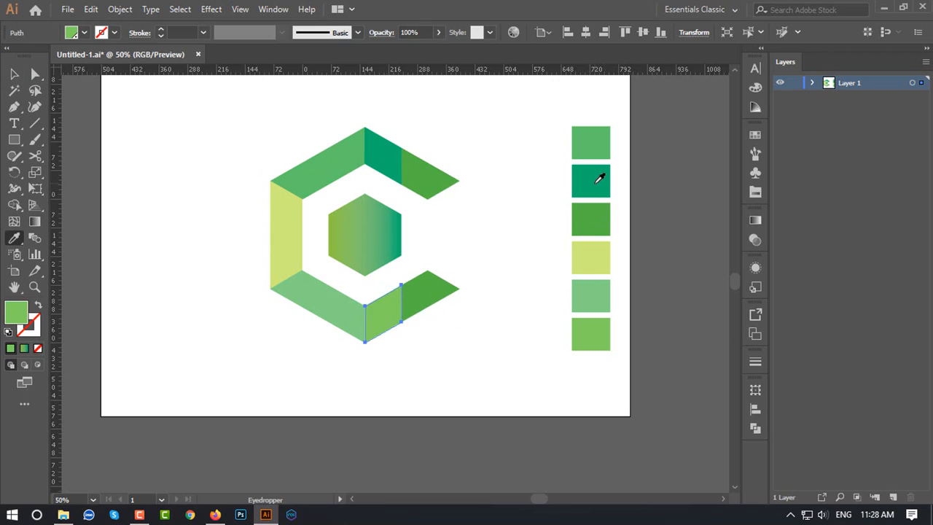
click(597, 182)
Divide the C's upper-left and lower-left segments along the left vertical line and ungroup the pieces.
scroll(423, 262, down, 1)
click(327, 284)
click(321, 150)
drag(318, 177, 361, 149)
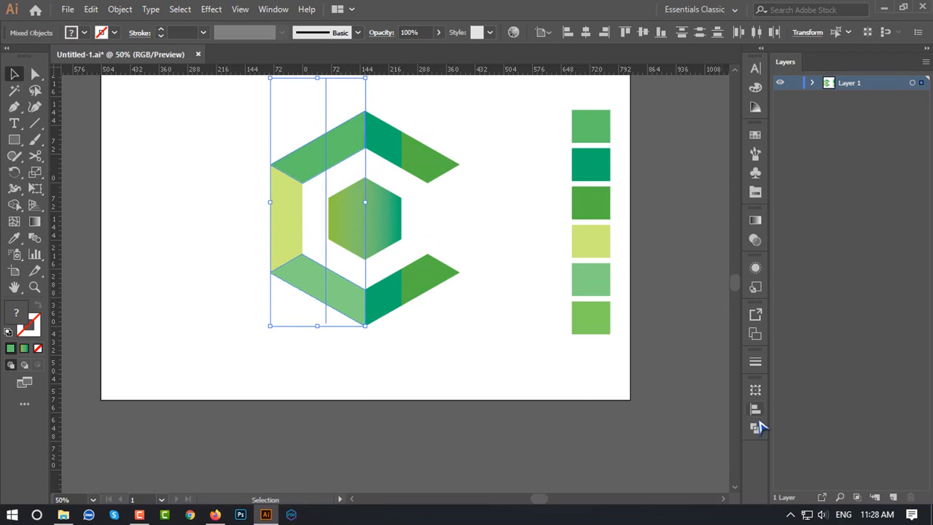
click(755, 428)
click(595, 457)
click(718, 385)
click(514, 335)
click(331, 291)
right_click(331, 290)
click(372, 179)
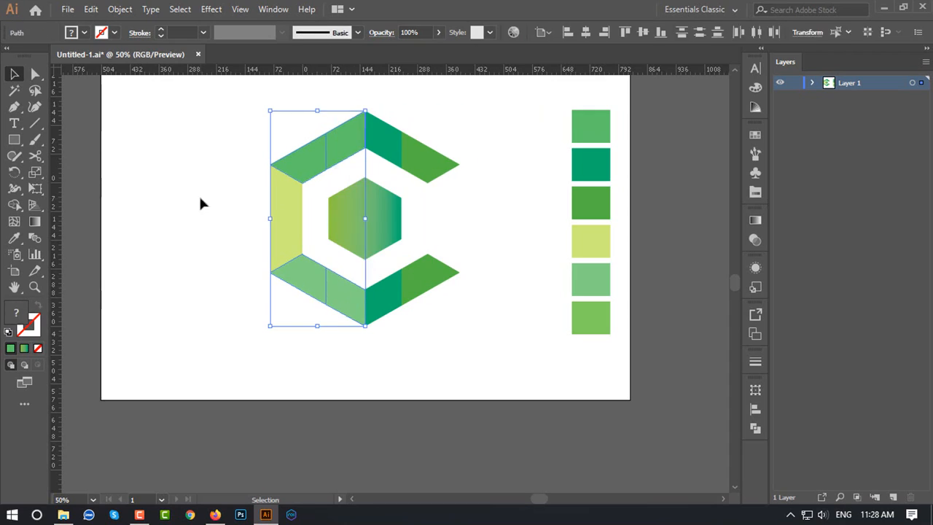
Fill the inner piece of the C's lower-left segment with the light green of the last palette square.
click(343, 295)
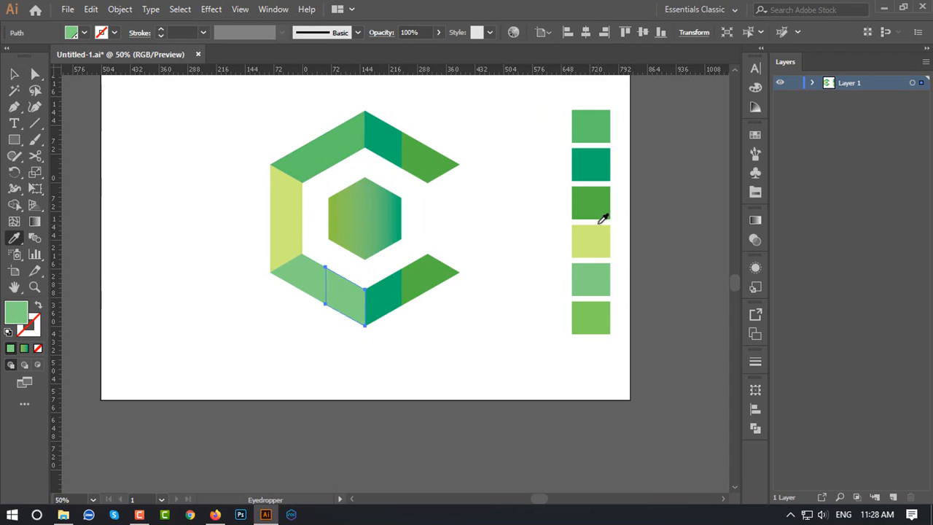
click(604, 283)
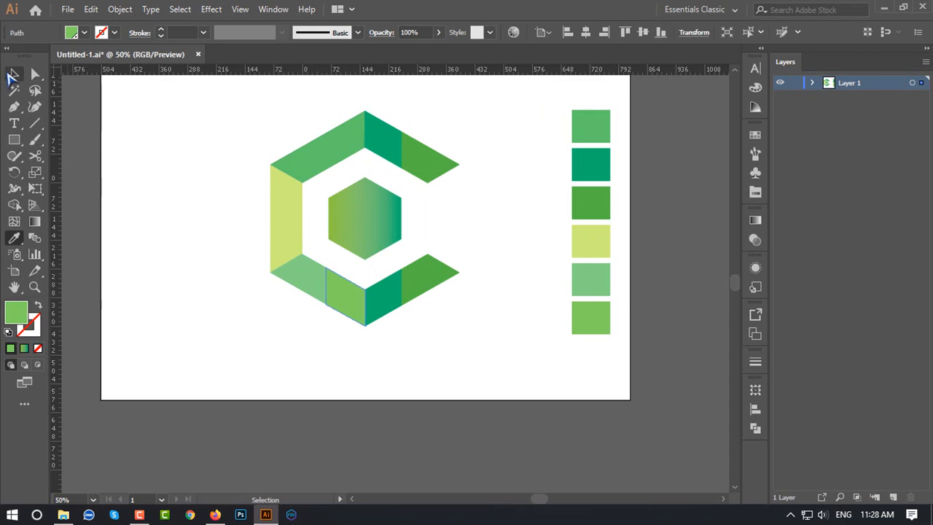
click(13, 75)
Try several palette colors on the outer piece of the C's upper-left segment and settle on the last square's light green.
click(299, 157)
click(602, 264)
click(603, 214)
click(602, 125)
click(604, 154)
click(603, 243)
click(599, 279)
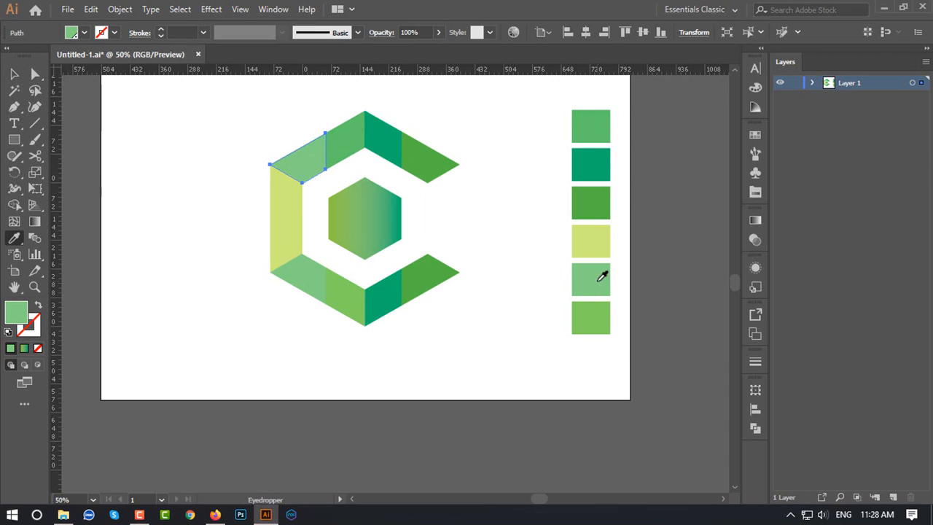
click(14, 75)
click(350, 321)
Draw a horizontal line across the middle of the C's vertical left segment.
scroll(426, 268, down, 3)
scroll(408, 267, up, 5)
click(296, 323)
click(257, 241)
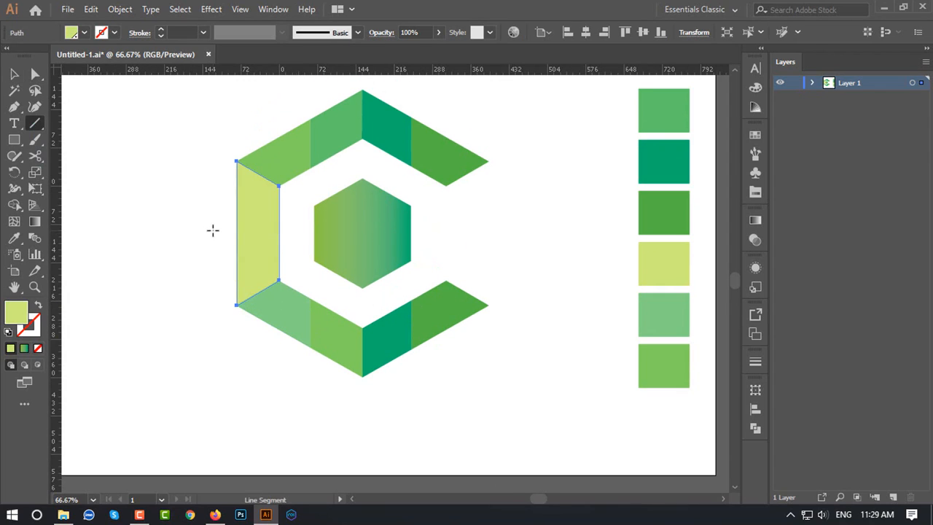
drag(318, 232, 306, 230)
key(v)
Divide the C's vertical left segment along the horizontal line and ungroup the two halves.
shift+click(273, 255)
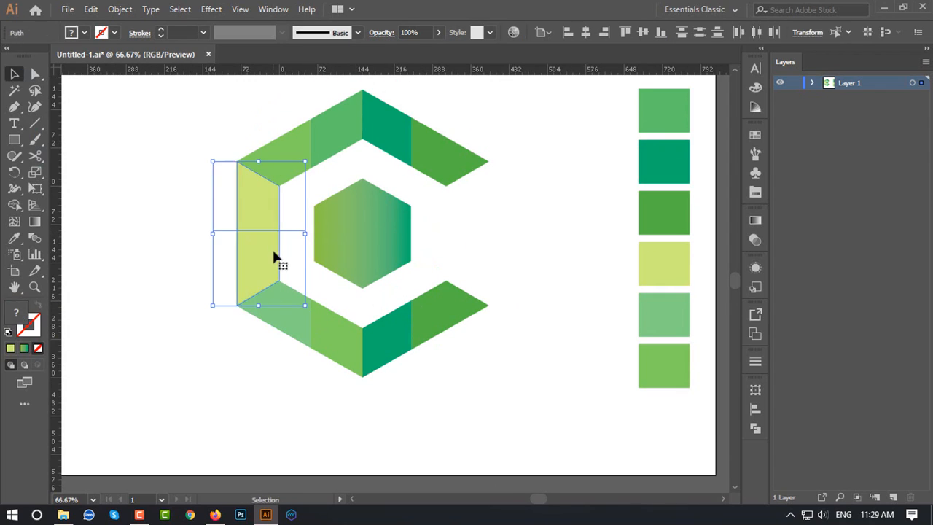
click(757, 424)
click(600, 453)
right_click(254, 240)
click(325, 353)
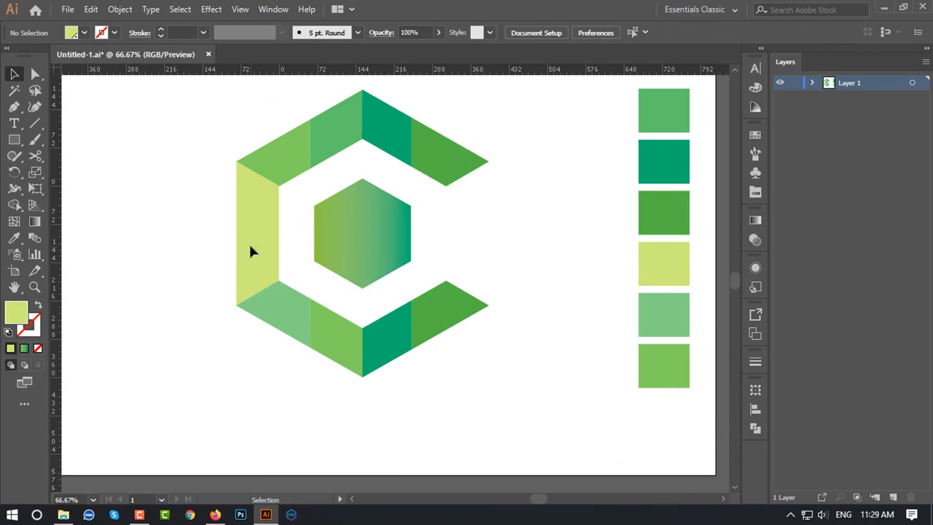
Fill the lower half of the C's vertical left segment with the medium green of the third palette square.
click(250, 252)
key(i)
click(676, 317)
click(681, 220)
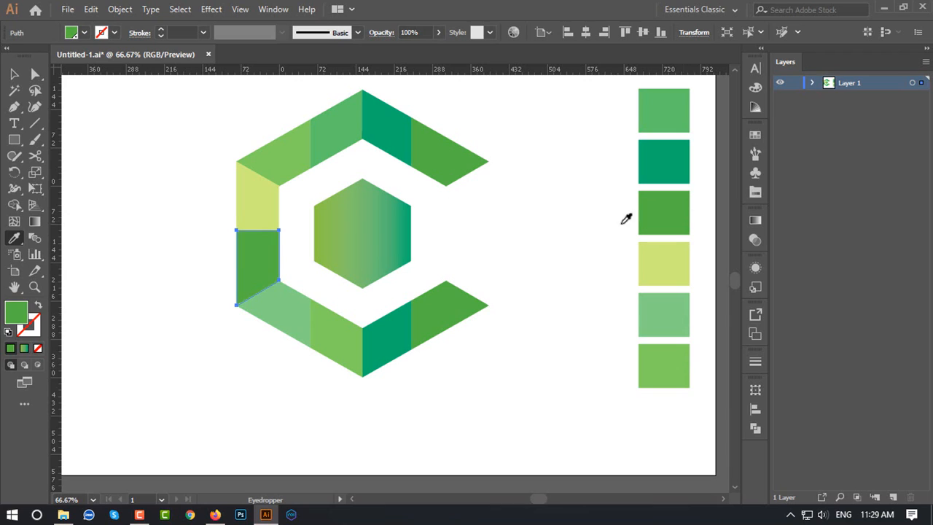
click(13, 75)
click(168, 189)
Recolor the inner piece of the C's lower-left segment with the pale yellow-green of the fourth palette square.
scroll(350, 215, down, 2)
scroll(376, 200, up, 2)
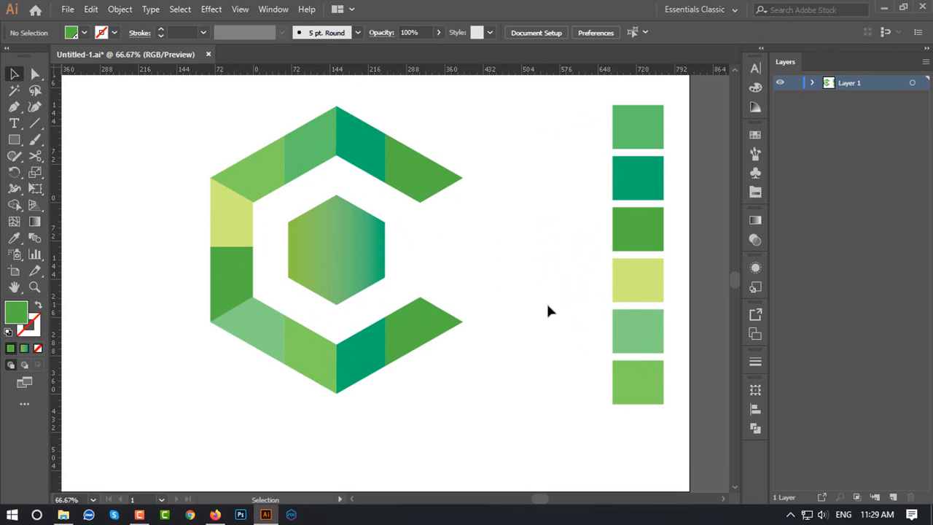
click(307, 366)
key(i)
click(638, 280)
click(13, 75)
click(168, 157)
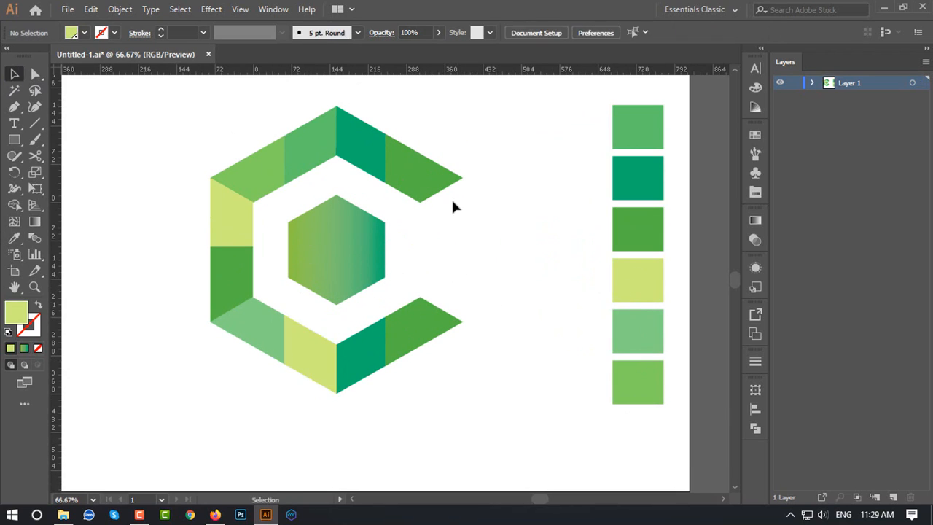
scroll(492, 252, down, 4)
scroll(463, 255, up, 4)
scroll(535, 343, up, 2)
click(467, 256)
click(547, 303)
scroll(547, 303, down, 1)
drag(547, 304, 403, 264)
Select the six palette squares and browse the swatch libraries to the DIC Color Guide for new logo colors.
drag(603, 409, 479, 173)
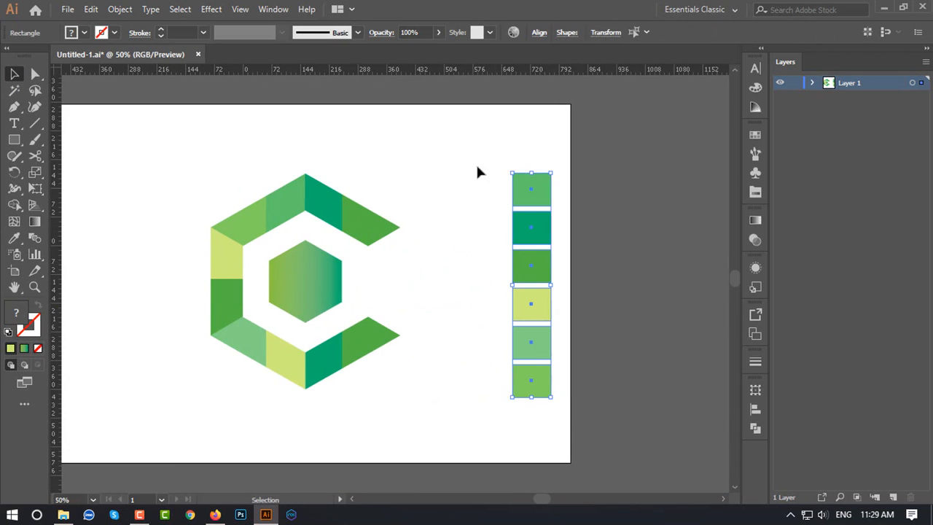
click(755, 192)
scroll(668, 296, up, 5)
scroll(667, 259, down, 1)
click(608, 394)
click(625, 395)
click(627, 395)
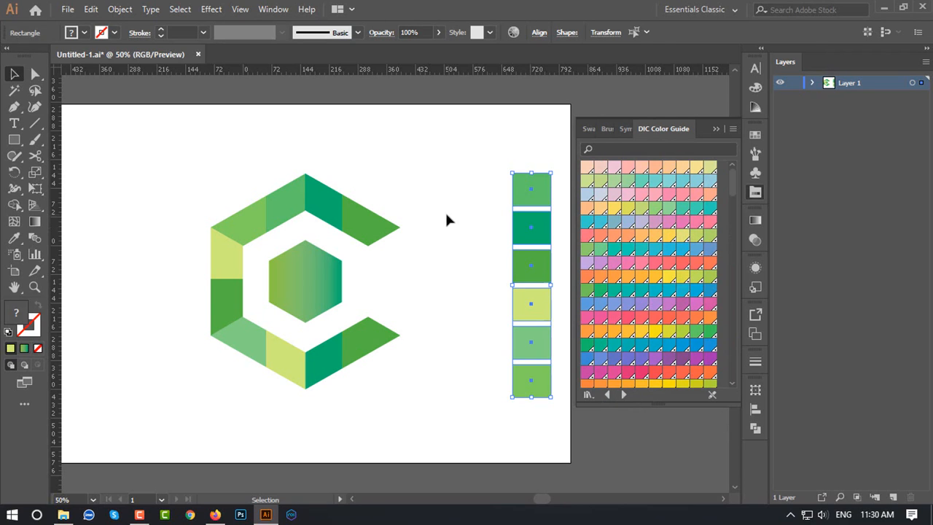
click(539, 189)
click(376, 220)
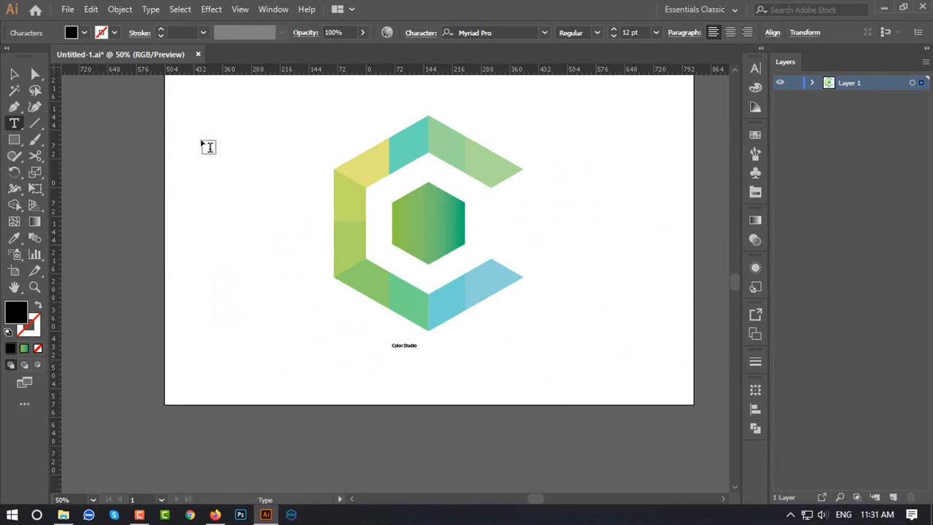
Enlarge the Color Studio text to 131.4 pt and position it centered beneath the C.
drag(417, 351, 614, 385)
drag(554, 358, 471, 358)
drag(531, 371, 576, 379)
drag(488, 355, 500, 356)
click(583, 280)
Remove the space between the two words to read ColorStudio and enlarge the text to 141.98 pt.
scroll(430, 292, down, 2)
double_click(439, 321)
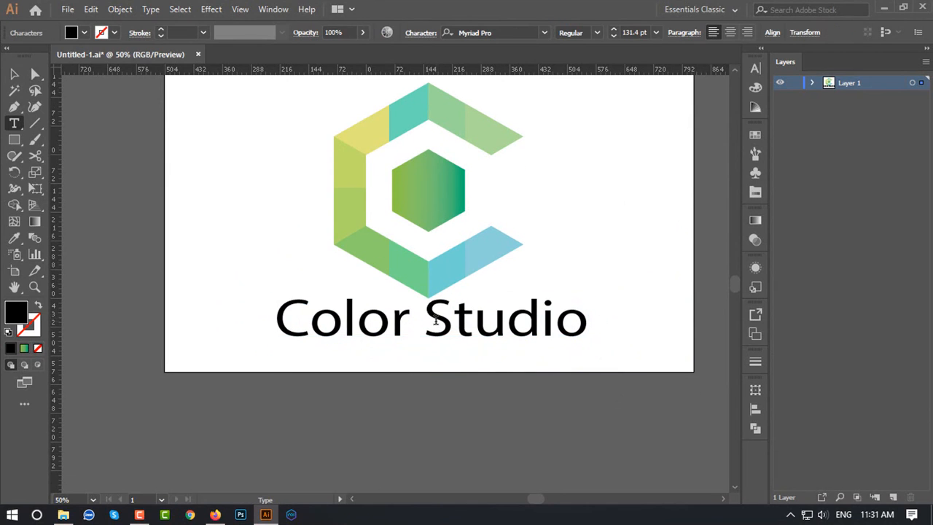
key(BackSpace)
scroll(477, 323, up, 1)
click(14, 74)
drag(426, 365, 447, 350)
key(ctrl+v)
key(ctrl+z)
Try several fonts on the ColorStudio text and set it in the angular AmazObitaemOstrov typeface.
scroll(516, 29, down, 6)
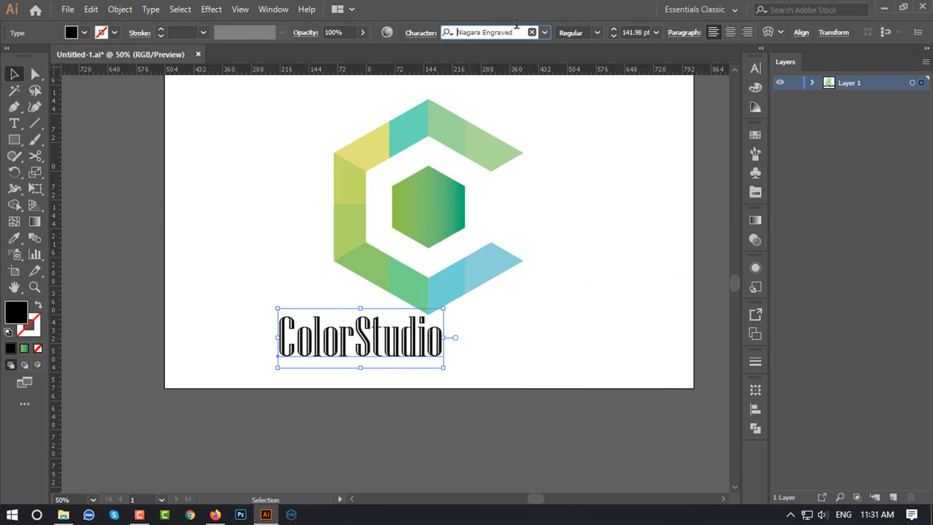
scroll(521, 28, down, 3)
scroll(516, 28, down, 4)
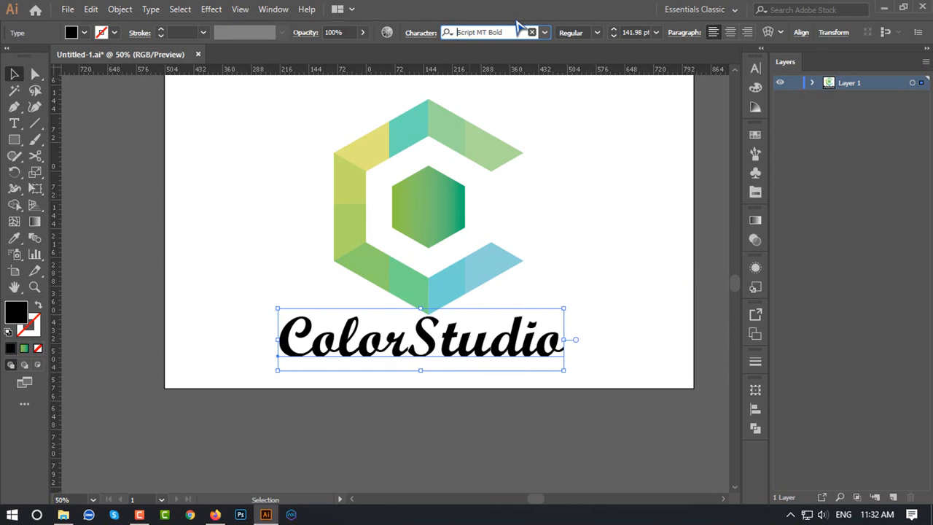
scroll(524, 29, up, 2)
click(544, 32)
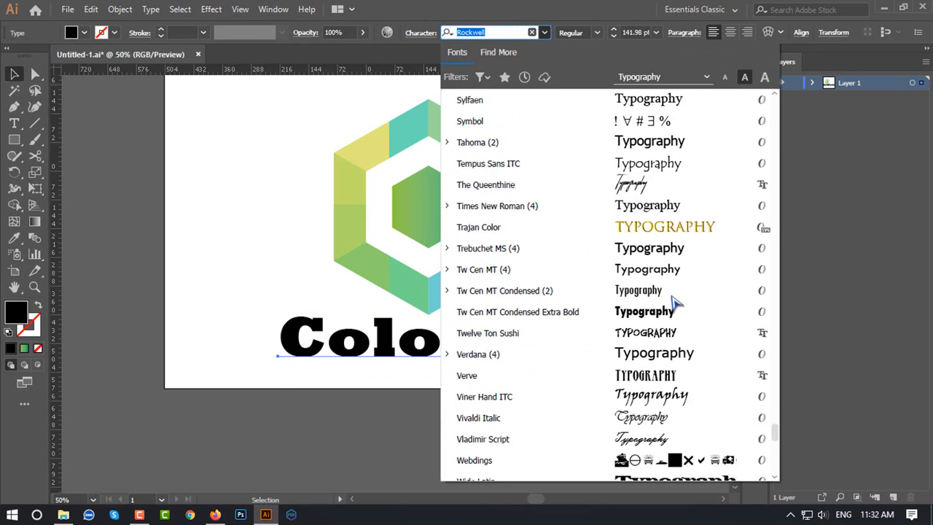
scroll(675, 290, down, 4)
click(654, 100)
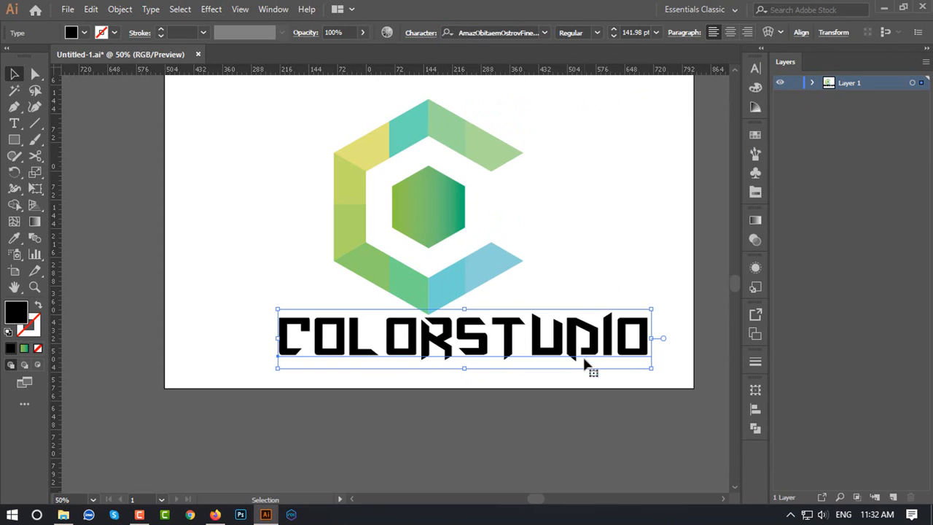
Shrink the ColorStudio text to 127.25 pt beneath the C and convert it to outlines.
drag(624, 366, 604, 364)
scroll(496, 348, down, 1)
right_click(475, 323)
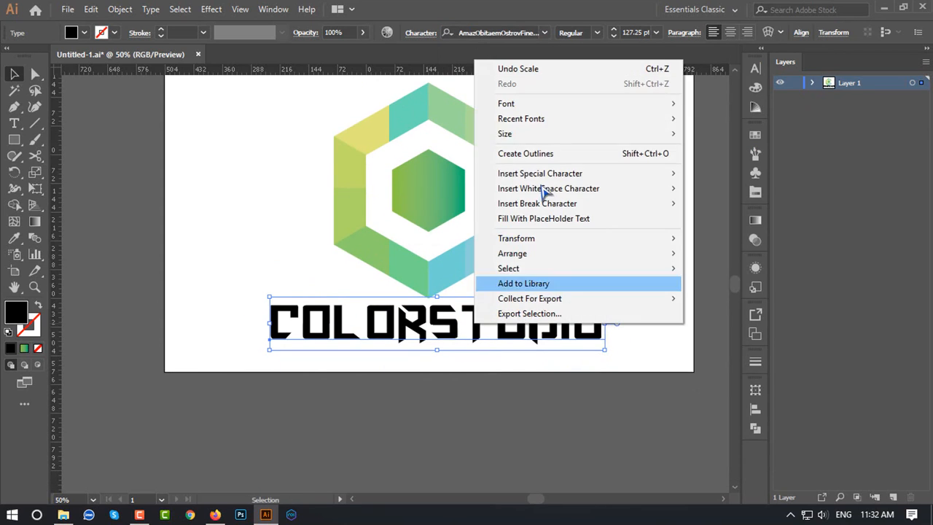
click(552, 154)
Ungroup the outlined letters and fill the final O with the light blue of the C's lower-right end segment.
right_click(520, 318)
click(550, 192)
click(594, 279)
click(588, 315)
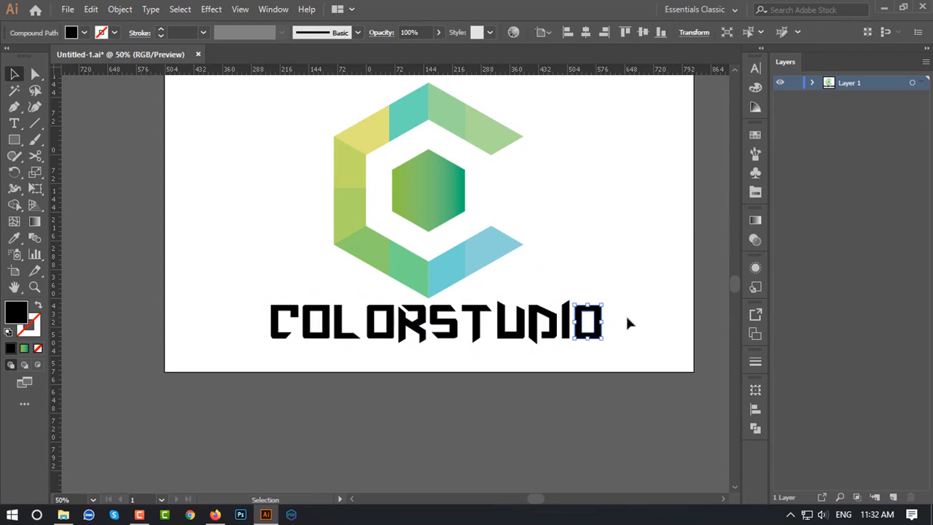
key(i)
click(493, 252)
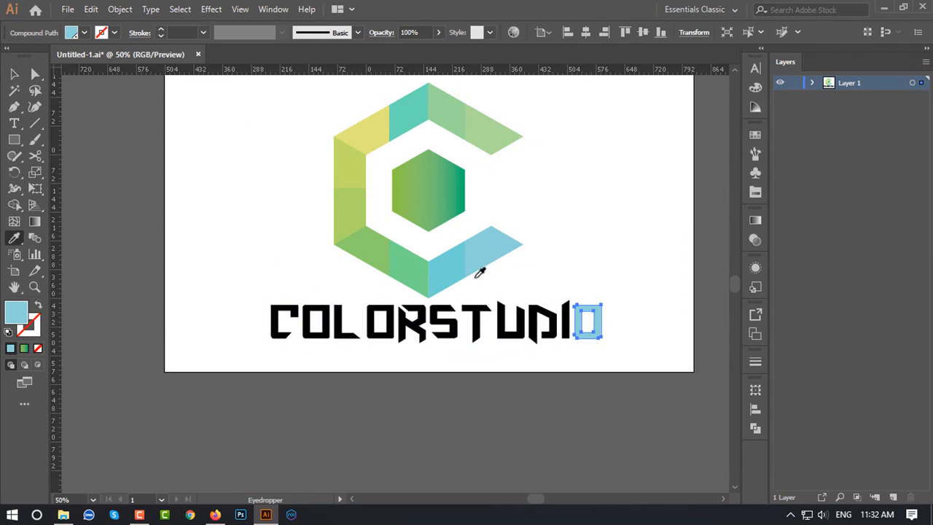
Fill the letter I with the green gradient sampled from the central hexagon.
click(571, 339)
click(565, 322)
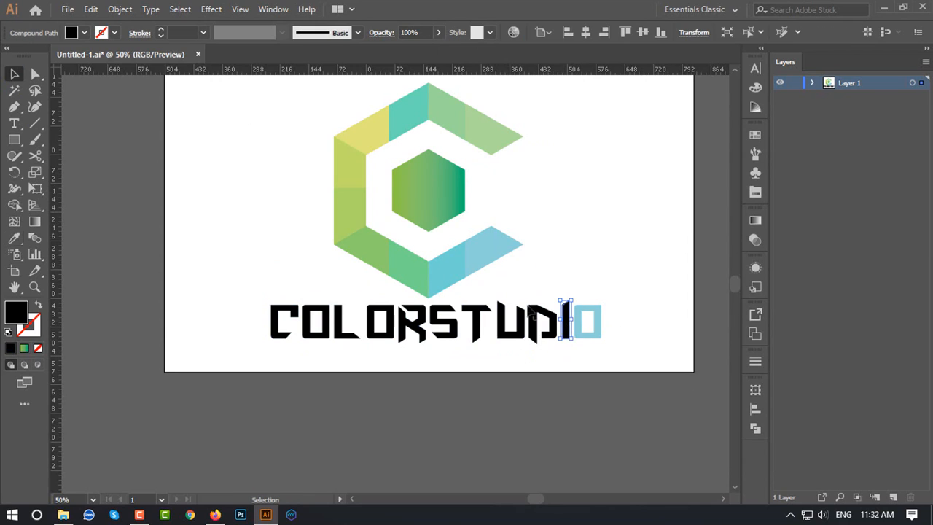
key(i)
click(455, 208)
Fill the wordmark's letter C with a light green swatch and its first O with a medium green swatch.
click(19, 75)
scroll(437, 255, down, 1)
click(284, 306)
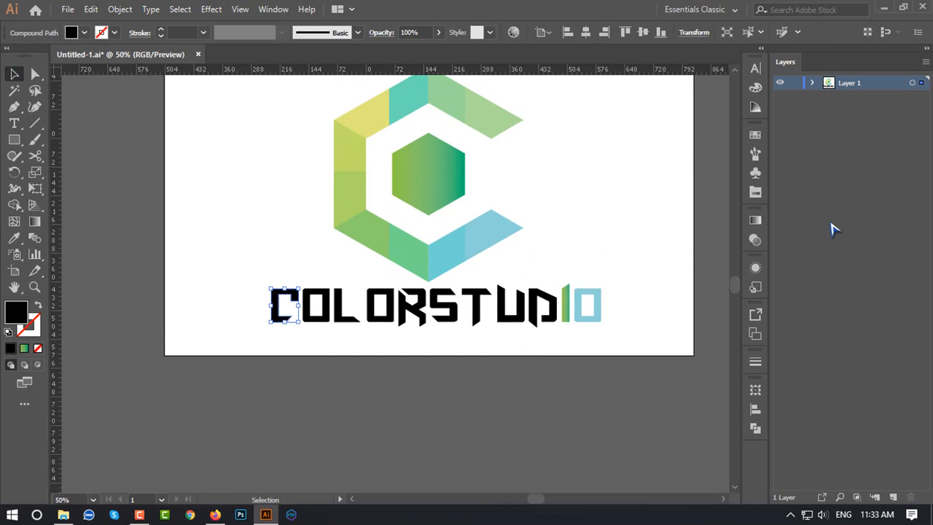
click(755, 135)
click(623, 201)
click(316, 306)
click(633, 201)
key(ctrl+z)
click(710, 201)
Fill the letter L with teal, the second O with light green and the R with light blue swatches.
click(347, 312)
click(587, 210)
click(380, 306)
click(595, 210)
click(422, 320)
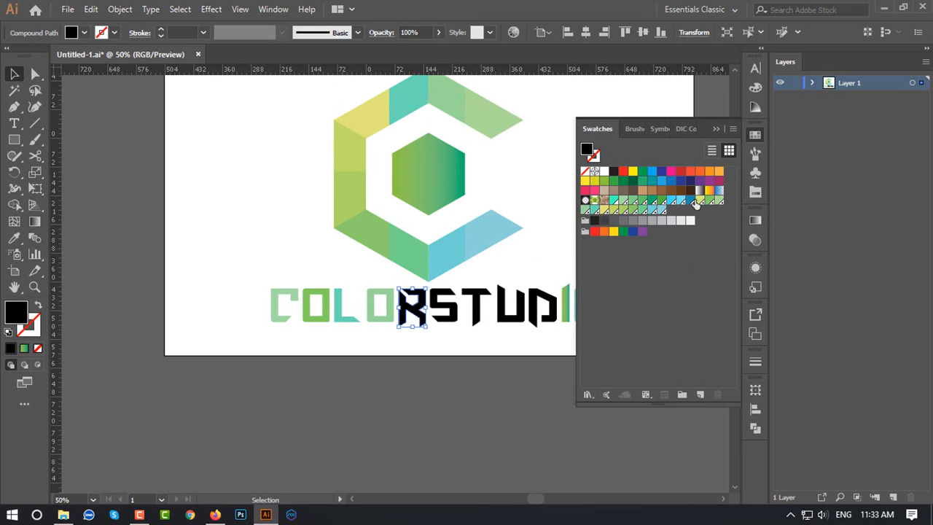
click(656, 212)
Fill the letter S with a medium green swatch and the T with a deep teal-green swatch.
click(443, 306)
click(476, 315)
click(661, 201)
Fill the letter U with a dark green swatch and the D with the darkest green swatch.
click(527, 300)
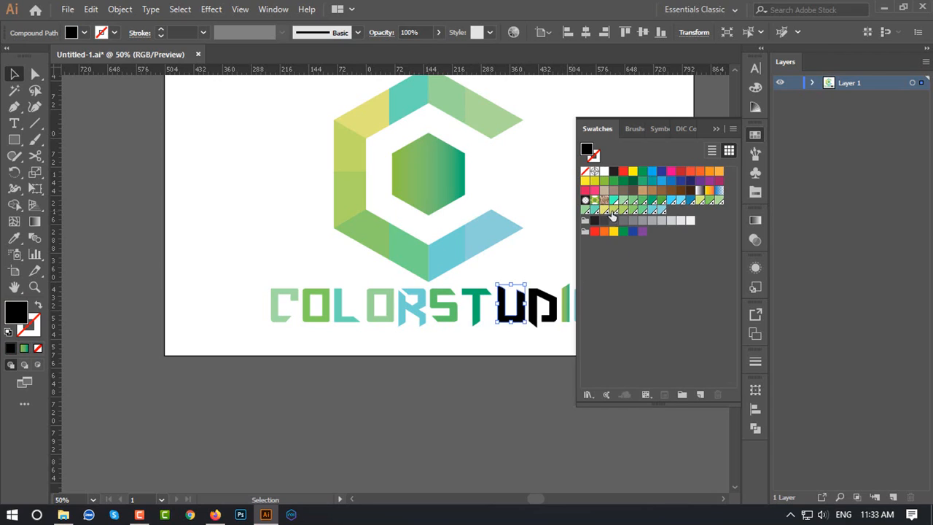
click(603, 182)
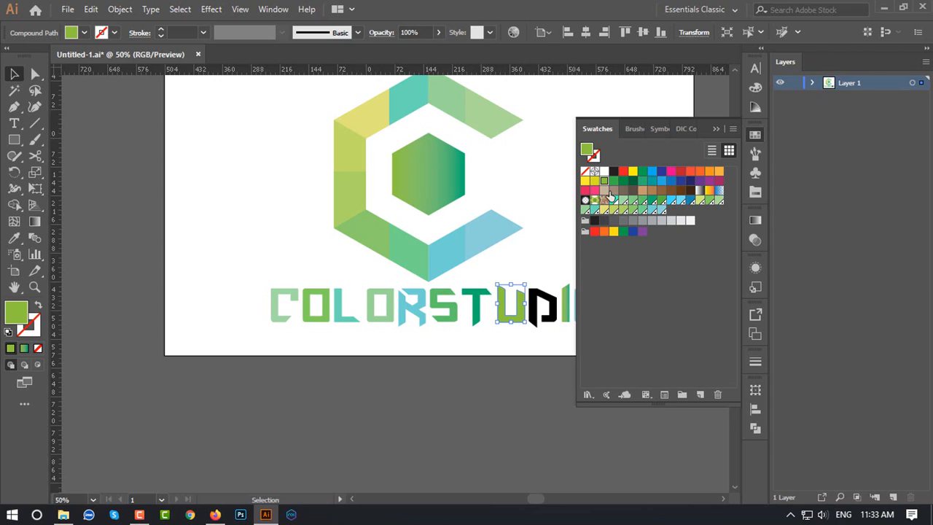
click(548, 307)
click(633, 181)
click(716, 128)
Replace the fill of the letter I with a light lime-green swatch and deselect it.
click(636, 210)
scroll(636, 209, down, 2)
click(570, 237)
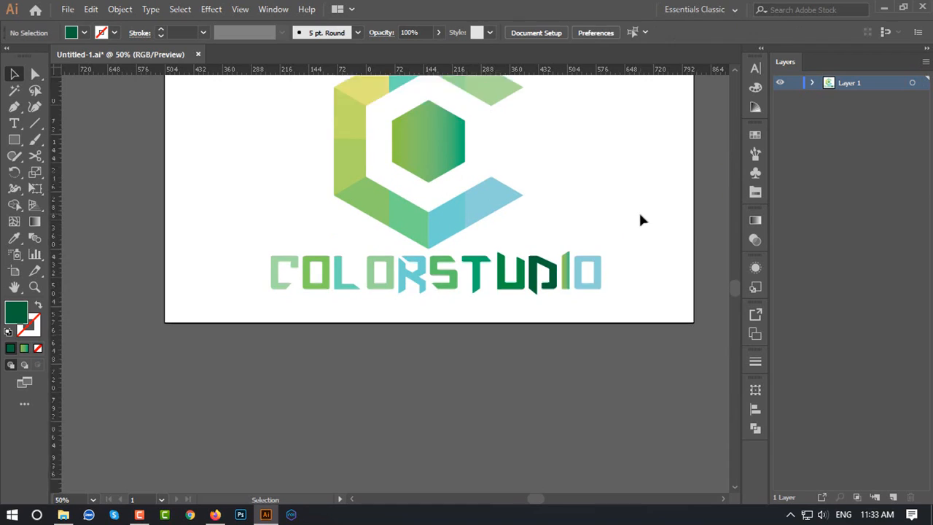
scroll(571, 238, up, 1)
click(755, 135)
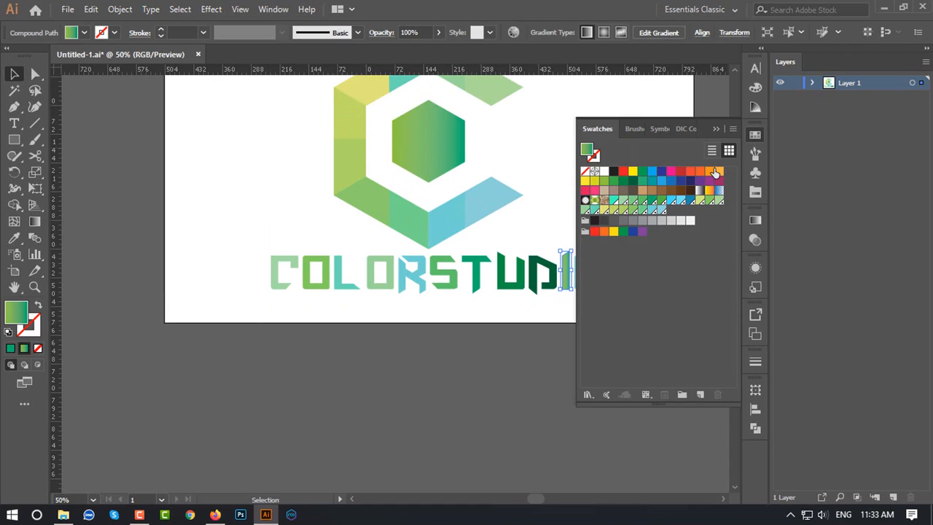
click(623, 212)
click(717, 129)
click(685, 186)
scroll(682, 185, down, 2)
scroll(668, 188, up, 1)
drag(667, 188, 600, 317)
right_click(77, 174)
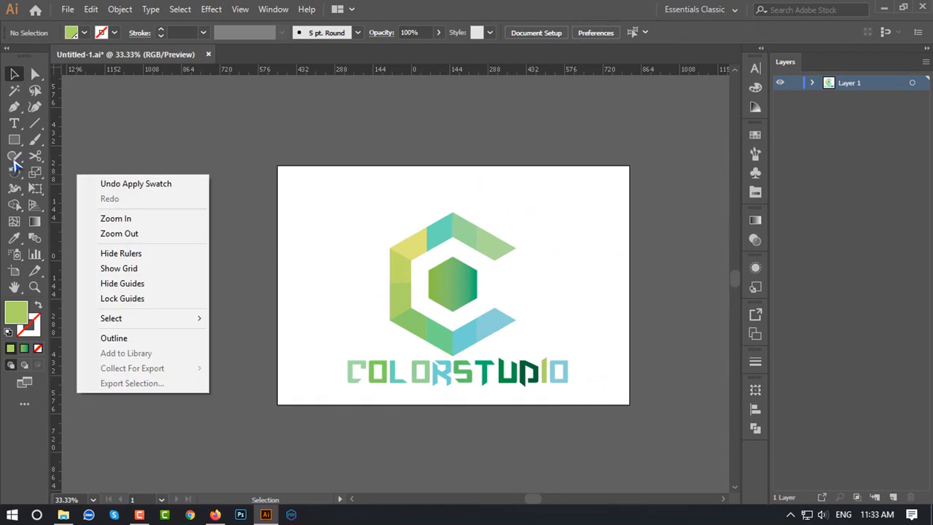
click(14, 123)
click(329, 181)
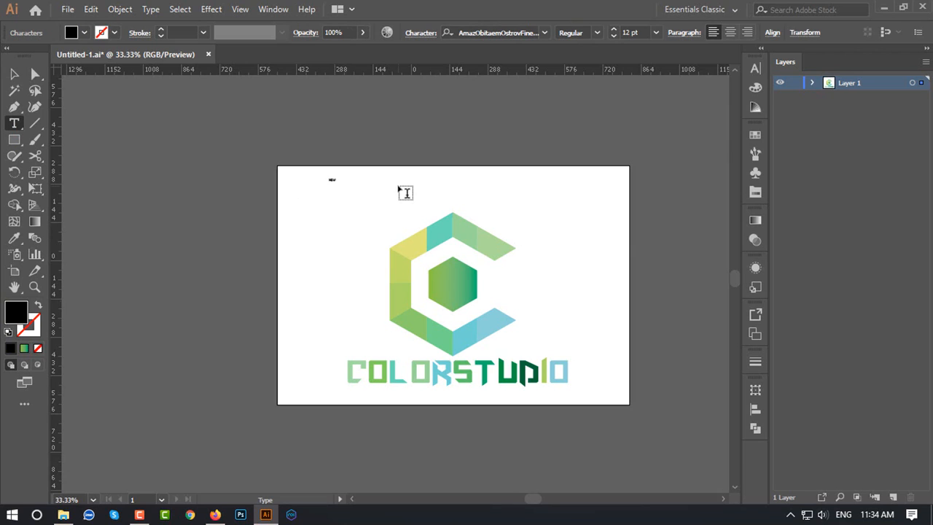
click(15, 74)
drag(349, 183, 600, 303)
drag(541, 195, 591, 226)
click(510, 32)
key(Down)
drag(515, 204, 519, 198)
key(Delete)
Select the C symbol and wordmark together and center them horizontally and vertically on the artboard.
scroll(519, 198, down, 2)
drag(606, 347, 292, 146)
click(586, 33)
click(628, 33)
click(643, 32)
click(542, 178)
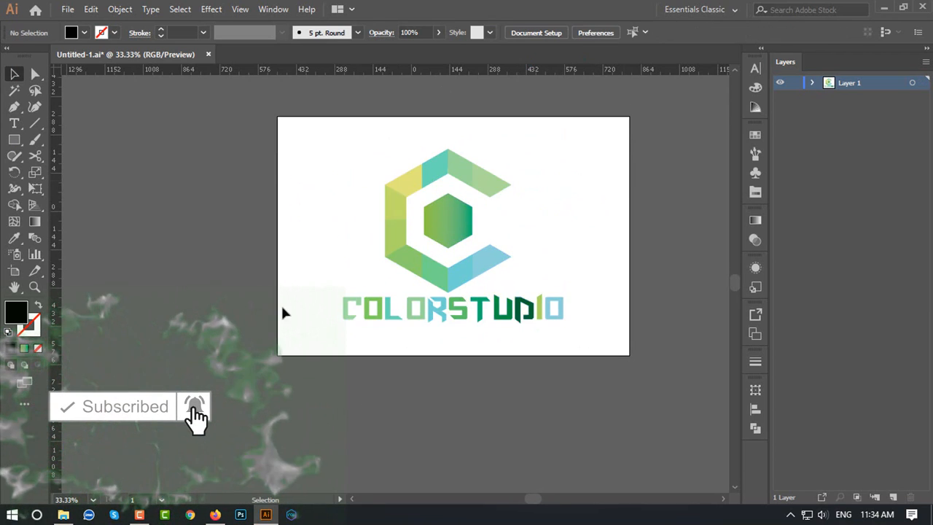
Open the logo in Save for Web and choose the PNG-24 preset.
scroll(576, 226, up, 1)
scroll(556, 271, up, 2)
click(66, 9)
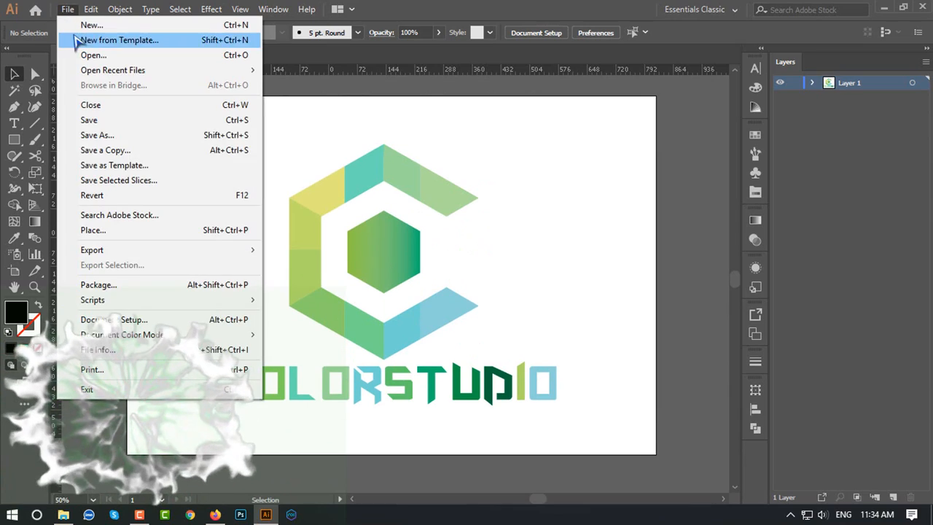
mouse_move(244, 253)
click(420, 285)
drag(416, 287, 319, 138)
drag(484, 337, 495, 365)
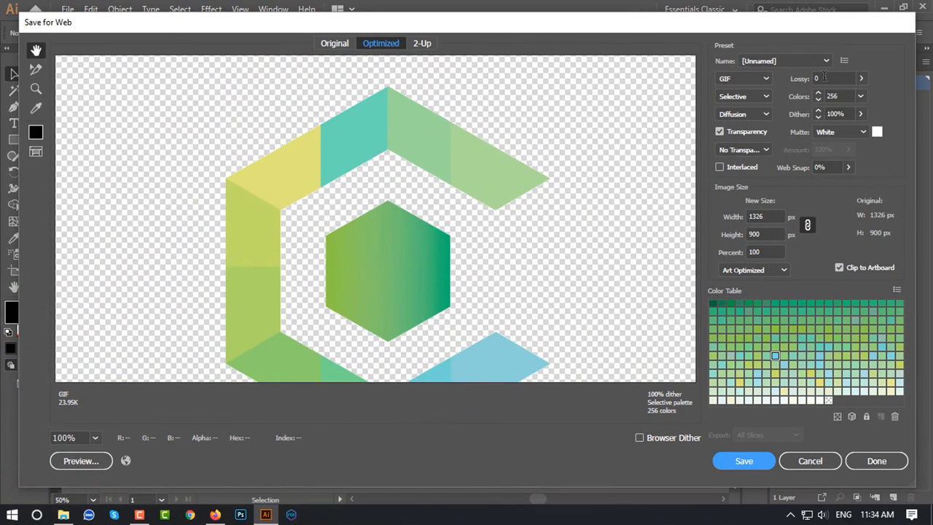
click(826, 61)
click(769, 226)
drag(429, 277, 468, 132)
Save the transparent image as Untitled-1 on the Desktop with the Images Only type, and close its preview.
click(744, 461)
click(72, 139)
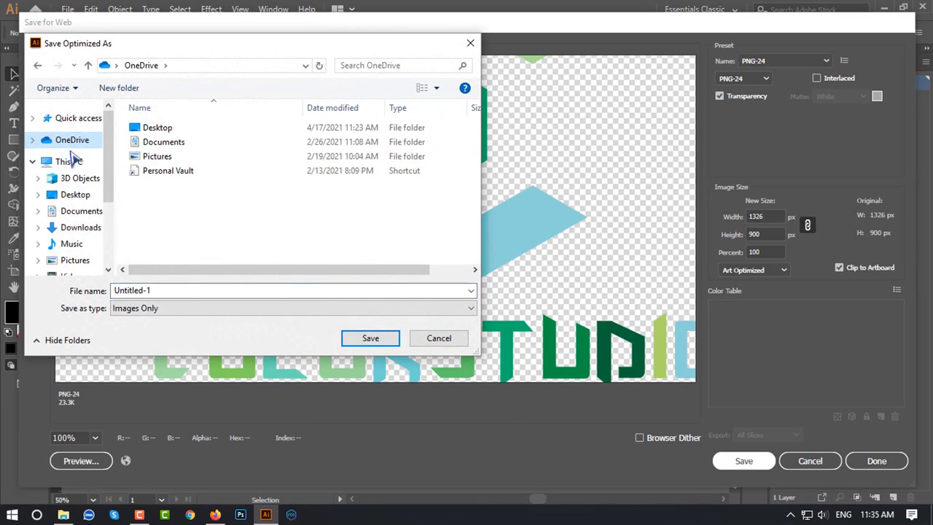
click(75, 195)
click(291, 308)
click(135, 319)
click(371, 338)
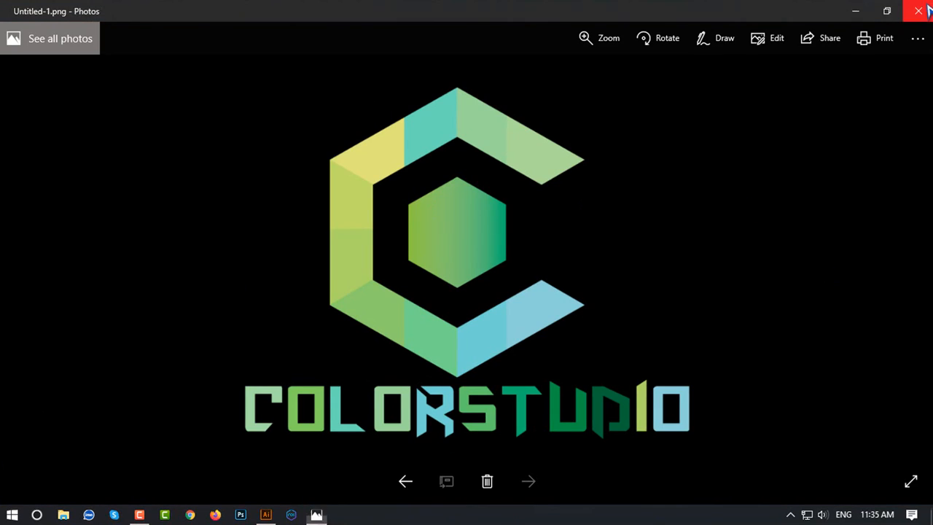
click(919, 11)
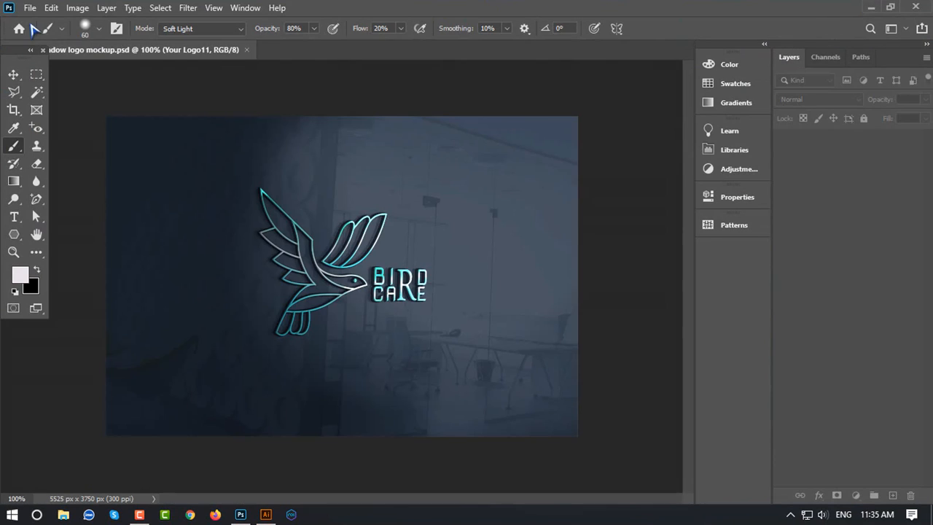
In Photoshop, open the mockup's Your Logo11 smart object and place the Untitled-1 image on its canvas.
double_click(808, 151)
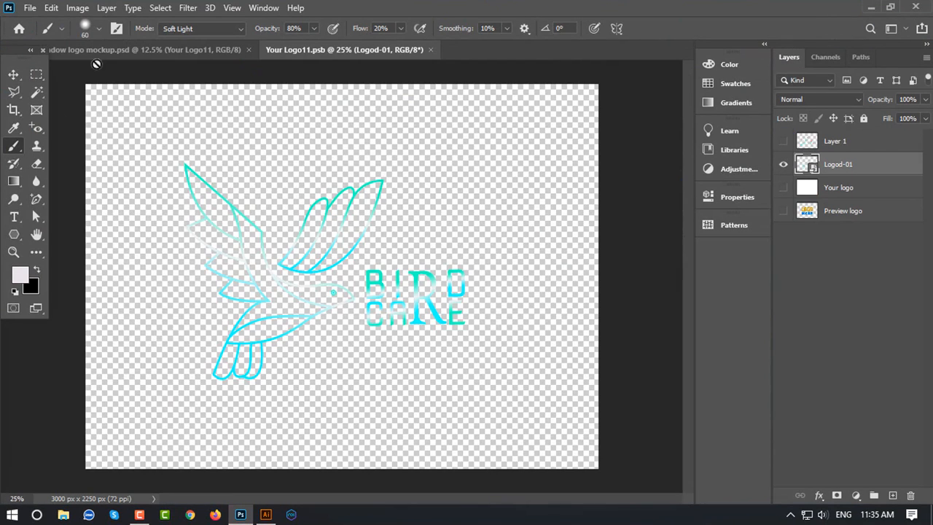
click(29, 8)
click(63, 62)
click(65, 93)
double_click(412, 186)
click(448, 201)
click(871, 7)
drag(79, 244, 353, 282)
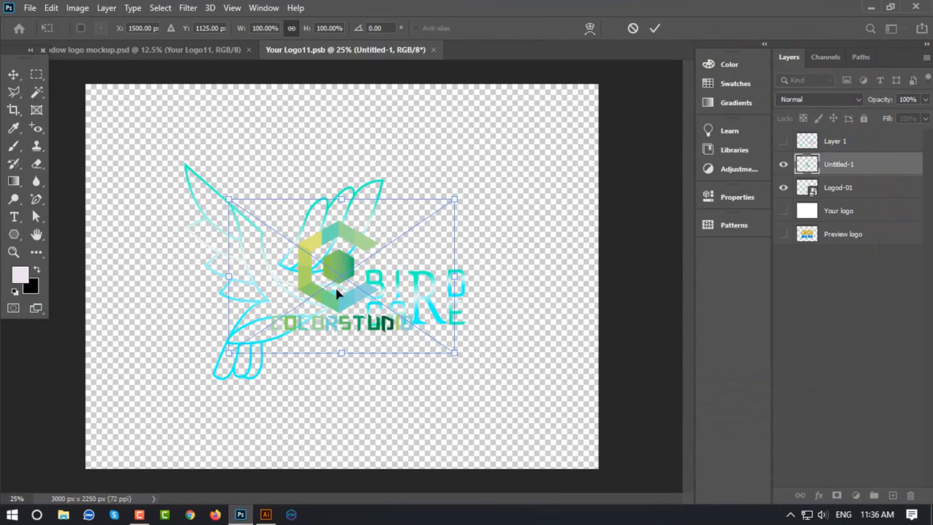
Enlarge the placed logo to about 246% width and 229% height, and hide the bird layer Logod-01.
drag(458, 351, 616, 444)
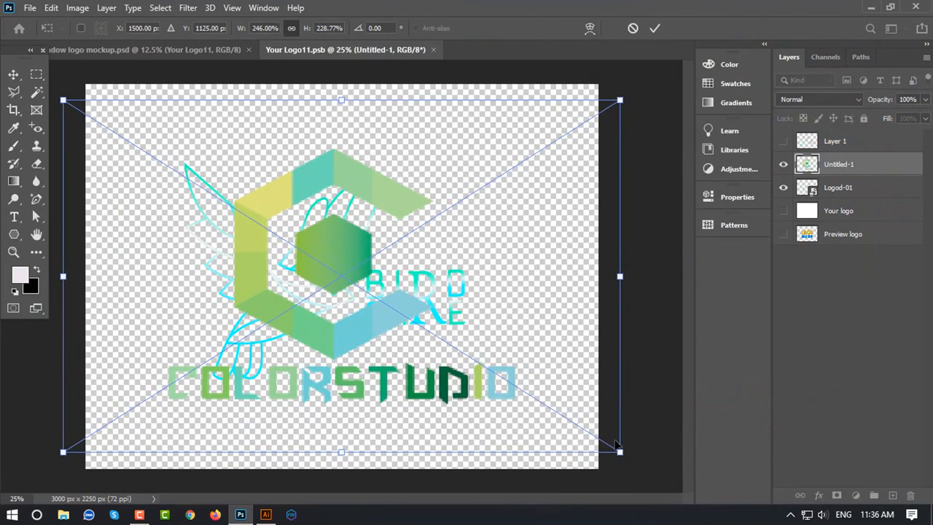
key(Return)
click(784, 188)
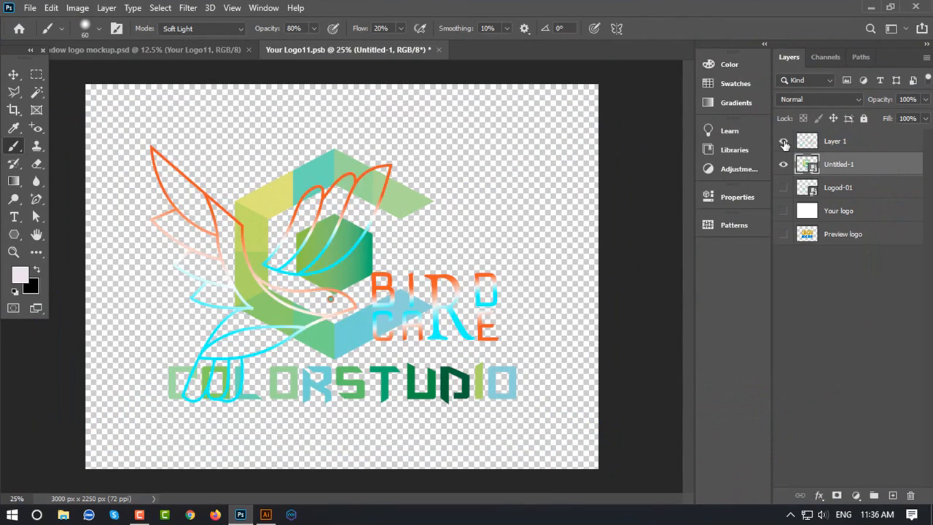
Save the smart object and return to the window logo mockup to inspect the inserted logo.
key(ctrl+s)
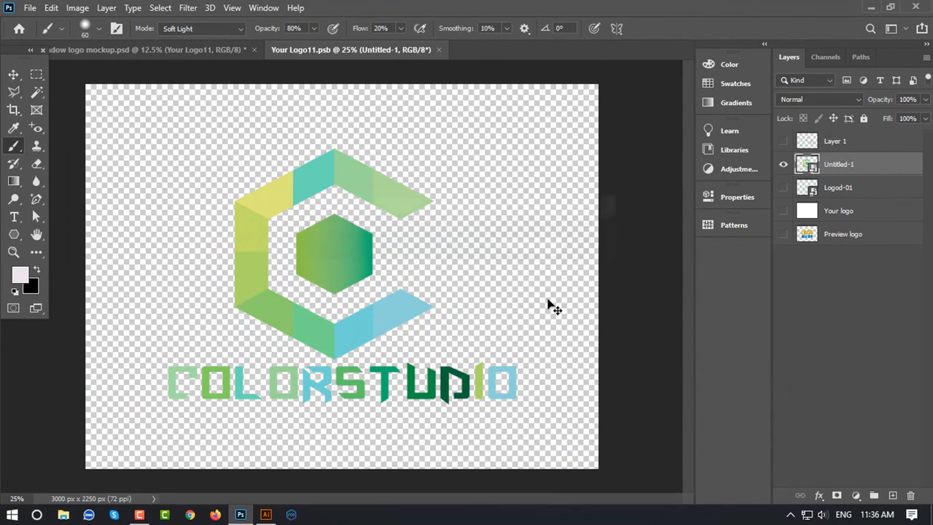
click(210, 51)
scroll(327, 319, up, 3)
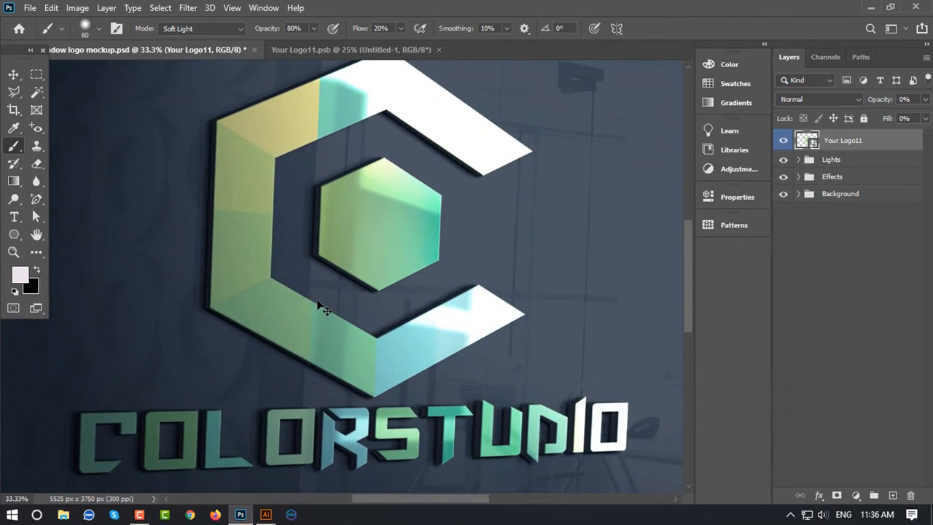
scroll(502, 351, down, 4)
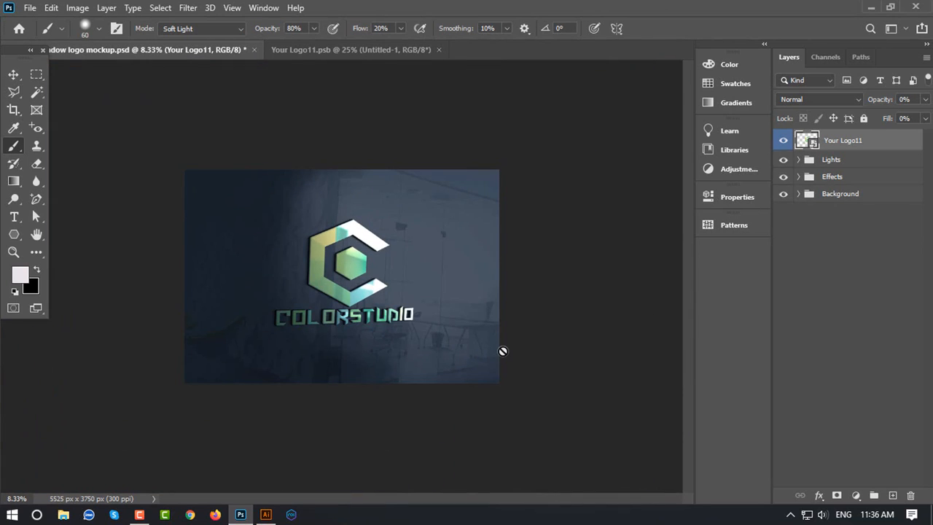
scroll(389, 258, up, 3)
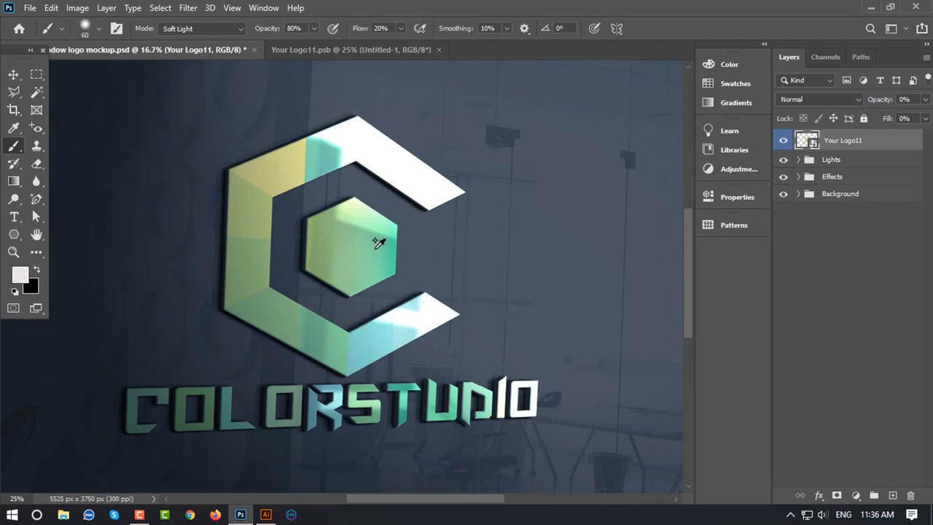
Open the blending options of the backlight's light layer and reduce its opacity to 30%.
key(v)
click(230, 203)
scroll(230, 203, up, 1)
scroll(267, 219, down, 2)
scroll(267, 220, down, 2)
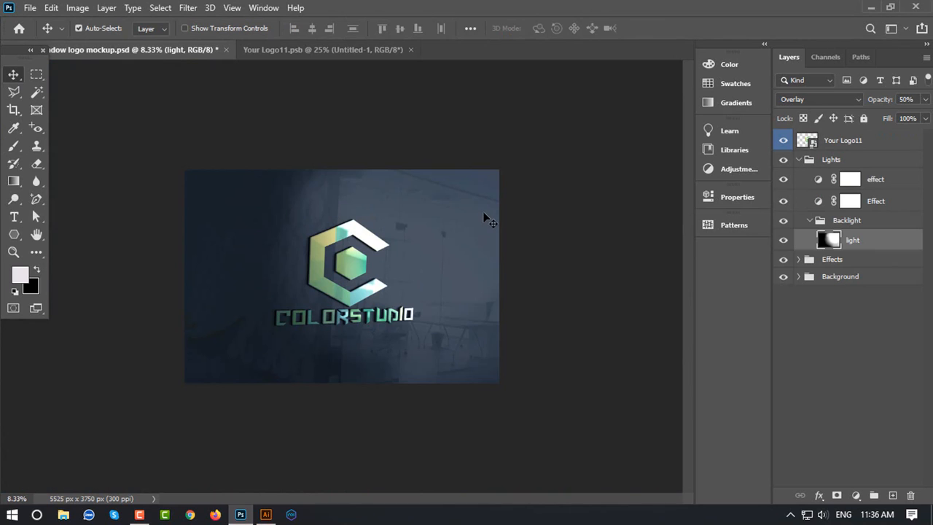
scroll(369, 261, up, 2)
double_click(833, 241)
mouse_move(778, 215)
mouse_down()
mouse_move(736, 215)
mouse_move(816, 218)
mouse_move(769, 218)
mouse_up()
Set the light layer's blend mode to Soft Light and its fill opacity to 0%, and apply the settings.
click(779, 198)
click(790, 268)
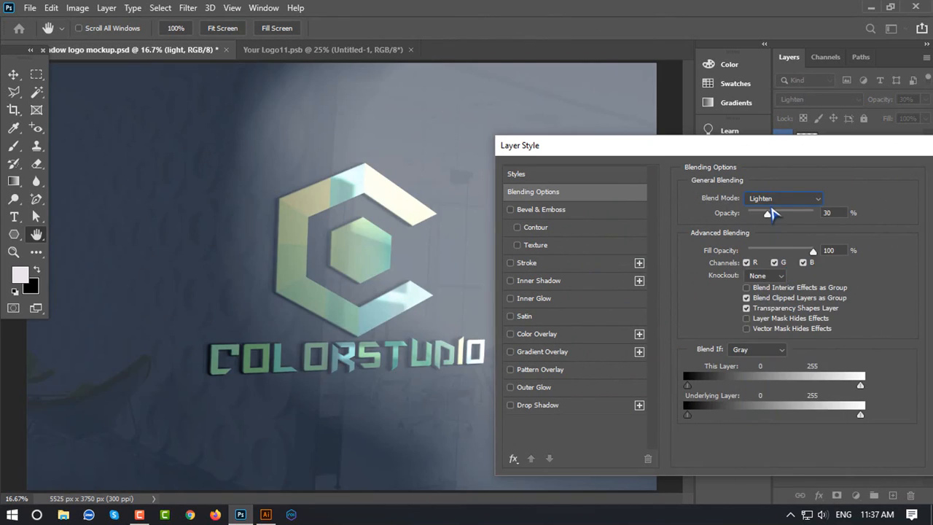
click(775, 199)
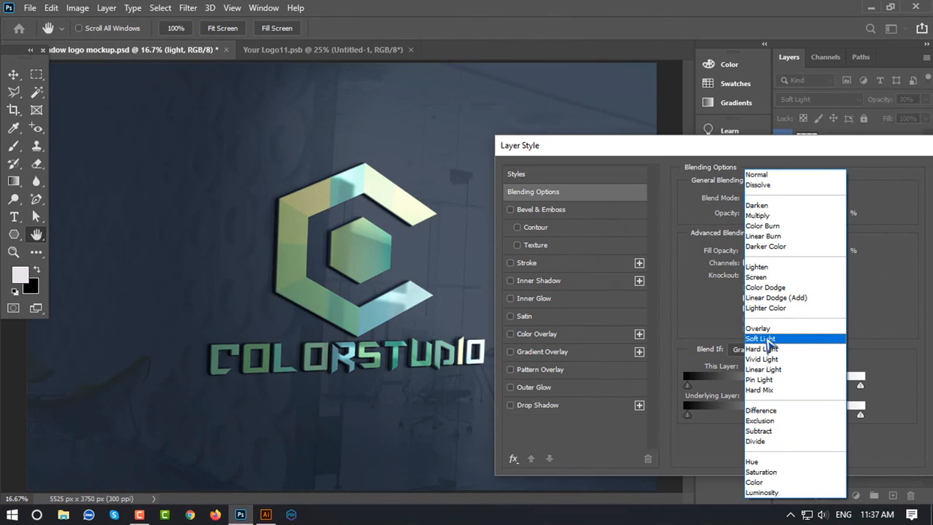
click(762, 339)
drag(803, 255, 770, 257)
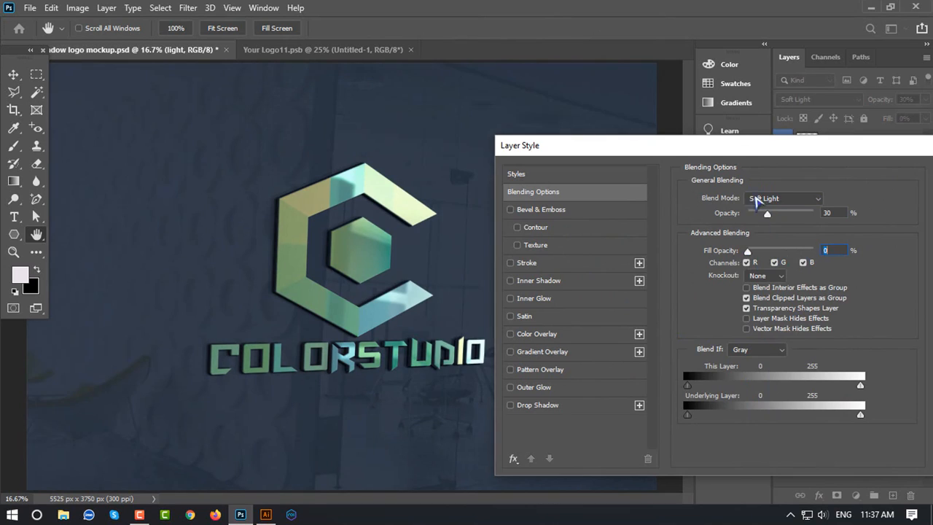
drag(791, 146, 720, 105)
click(916, 141)
key(ctrl+minus)
key(ctrl+minus)
click(570, 347)
key(ctrl+plus)
key(ctrl+plus)
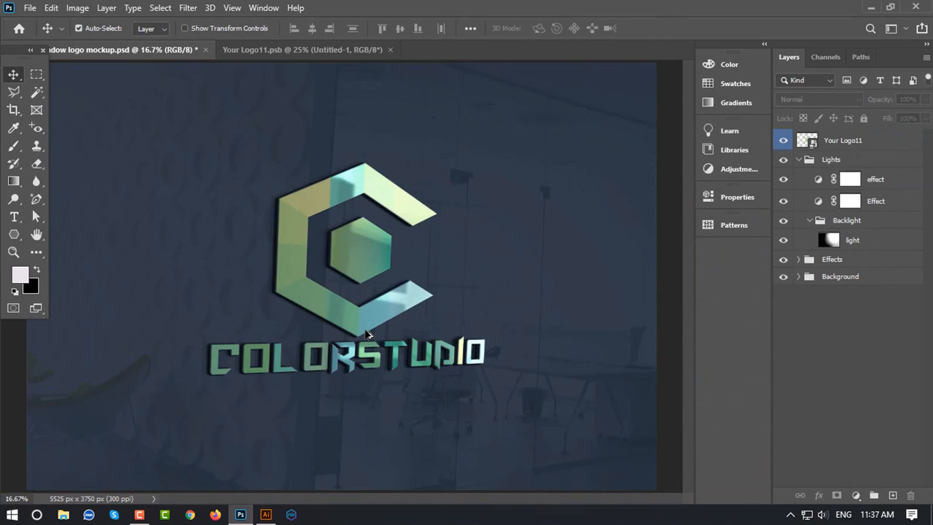
Save the mockup to the Desktop as a JPEG named 3d glass window logo mockup.
click(29, 8)
click(175, 172)
click(274, 275)
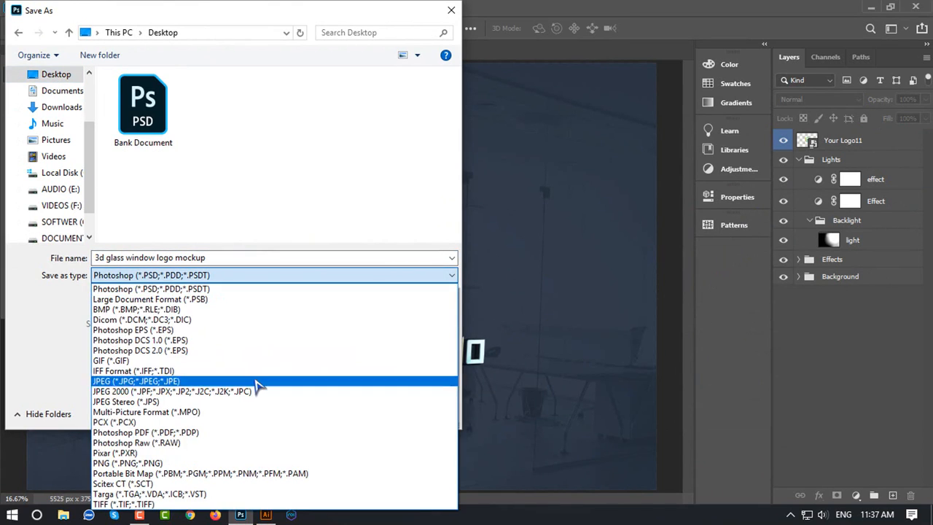
click(257, 382)
click(354, 414)
click(456, 183)
click(536, 114)
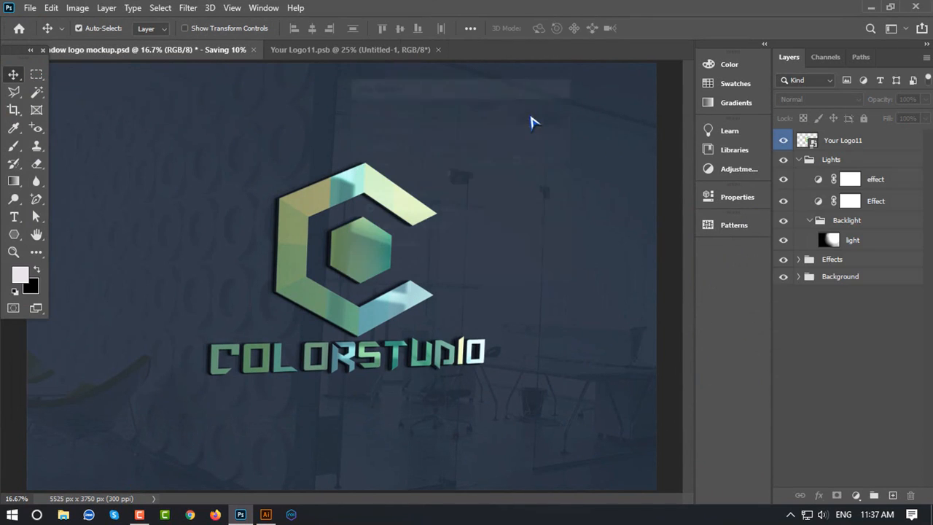
Close Photoshop together with the open mockup and smart object documents.
click(916, 7)
click(476, 208)
click(475, 209)
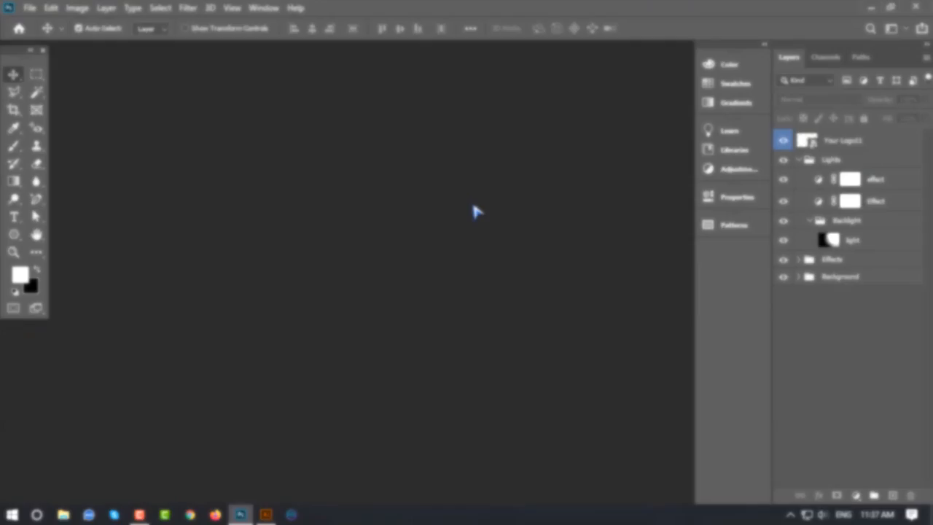